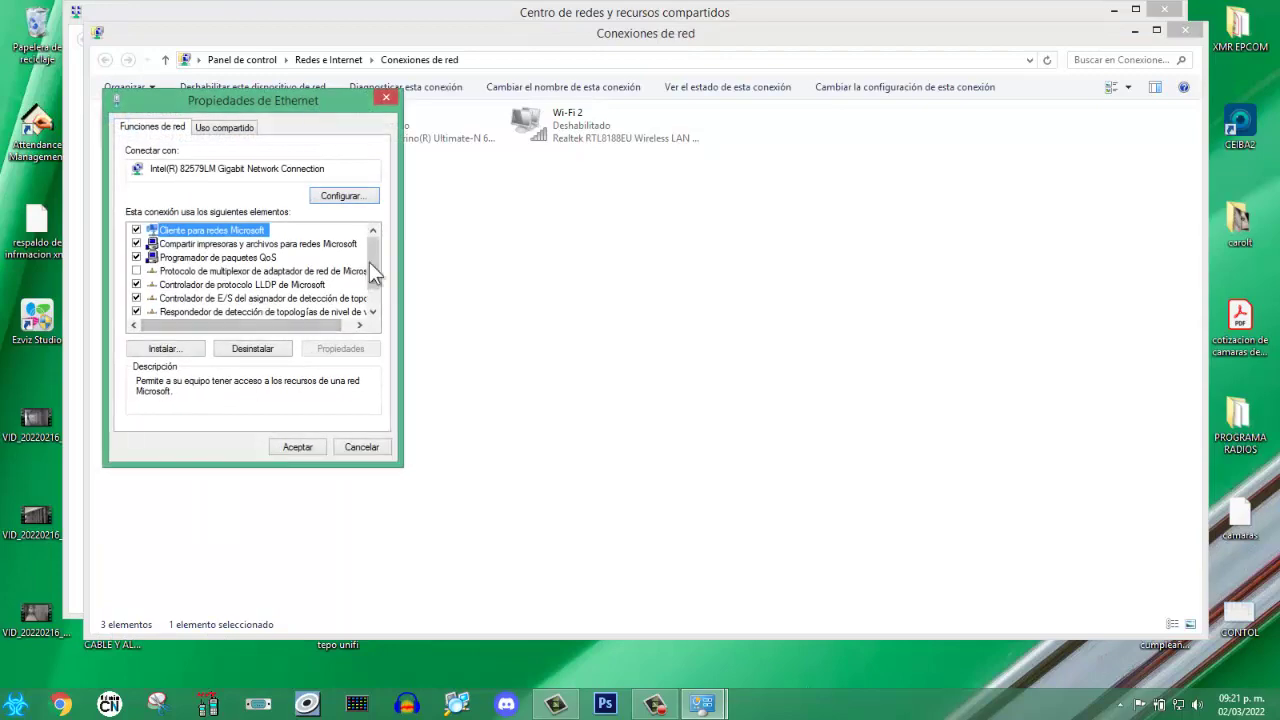
# - Open the properties of Protocolo de Internet versión 4 (TCP/IPv4) for the Ethernet connection
pyautogui.moveTo(369, 262); pyautogui.dragTo(371, 314)
pyautogui.click(302, 313)
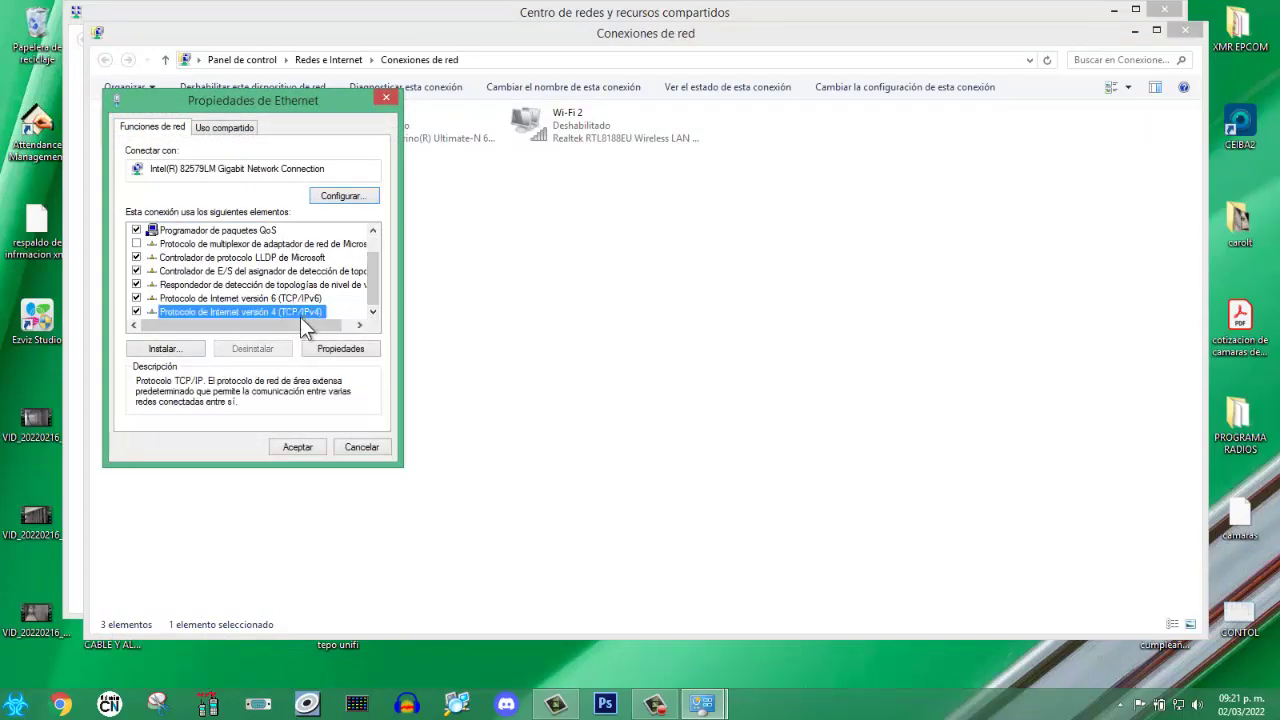
pyautogui.click(333, 348)
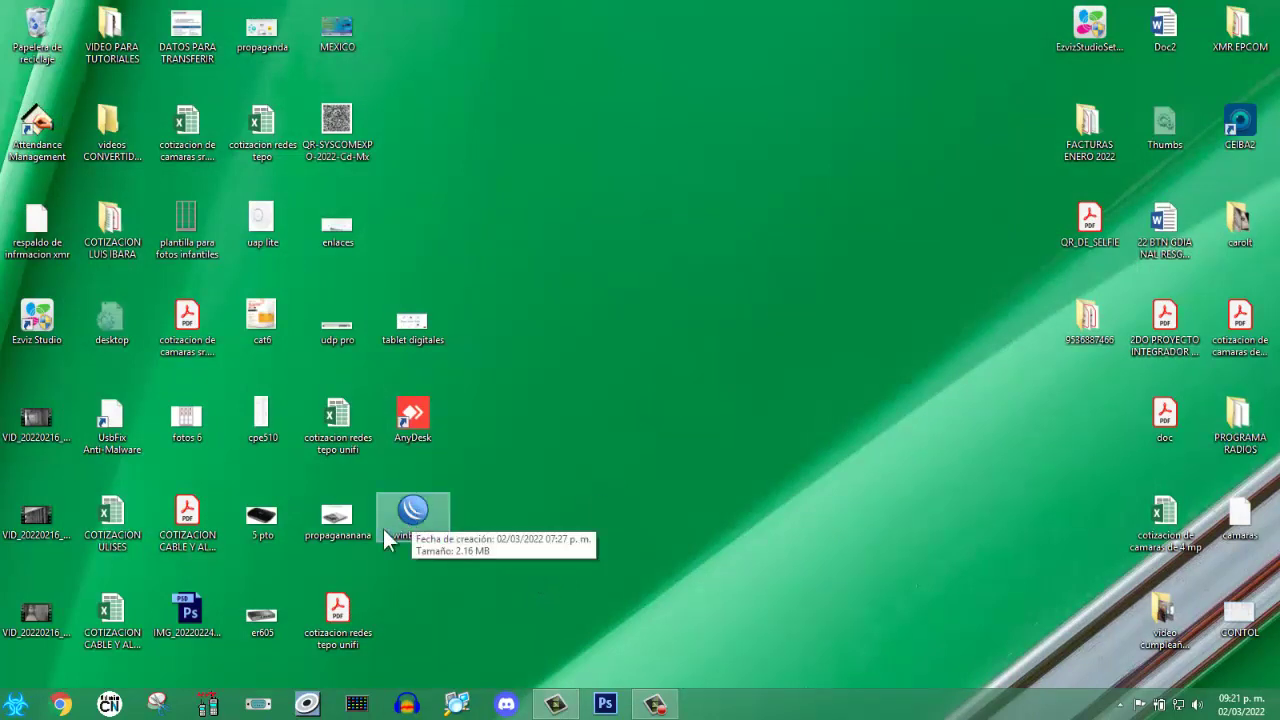
# - Switch to Chrome with the SERVICIO TÉCNICO profile in a maximized window and search Google for winbox
pyautogui.click(61, 704)
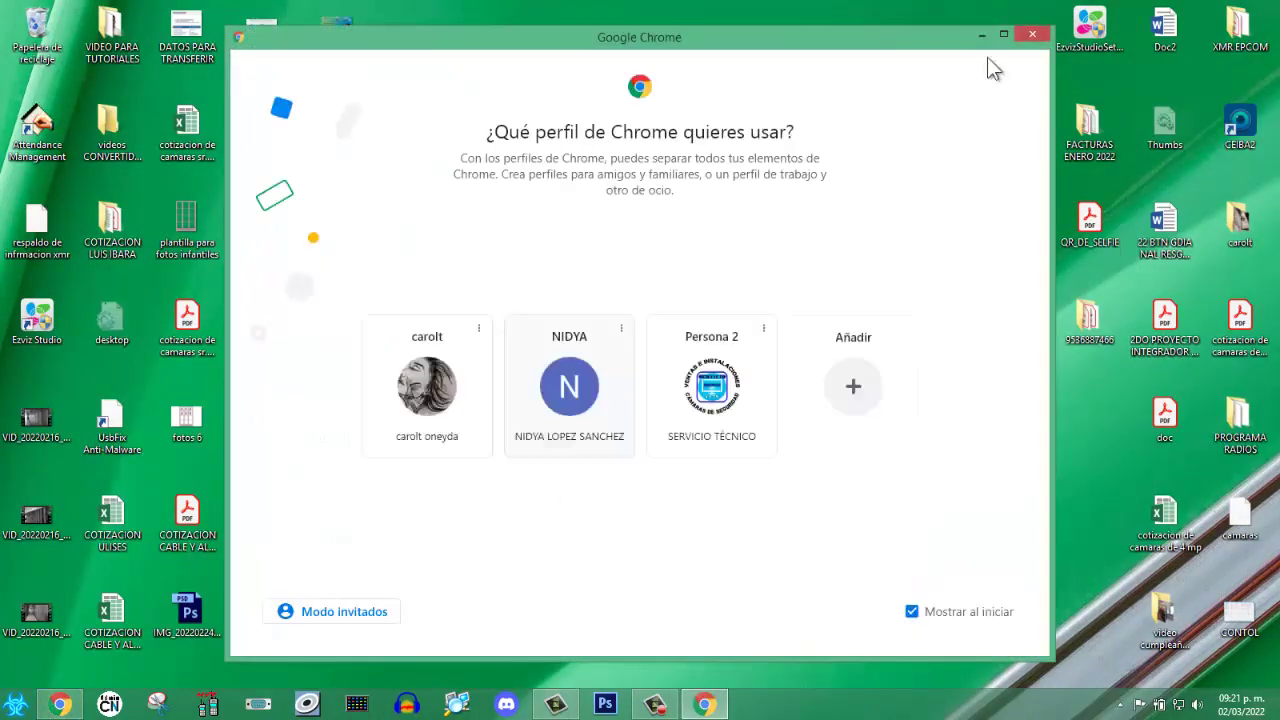
pyautogui.click(1005, 37)
pyautogui.click(700, 382)
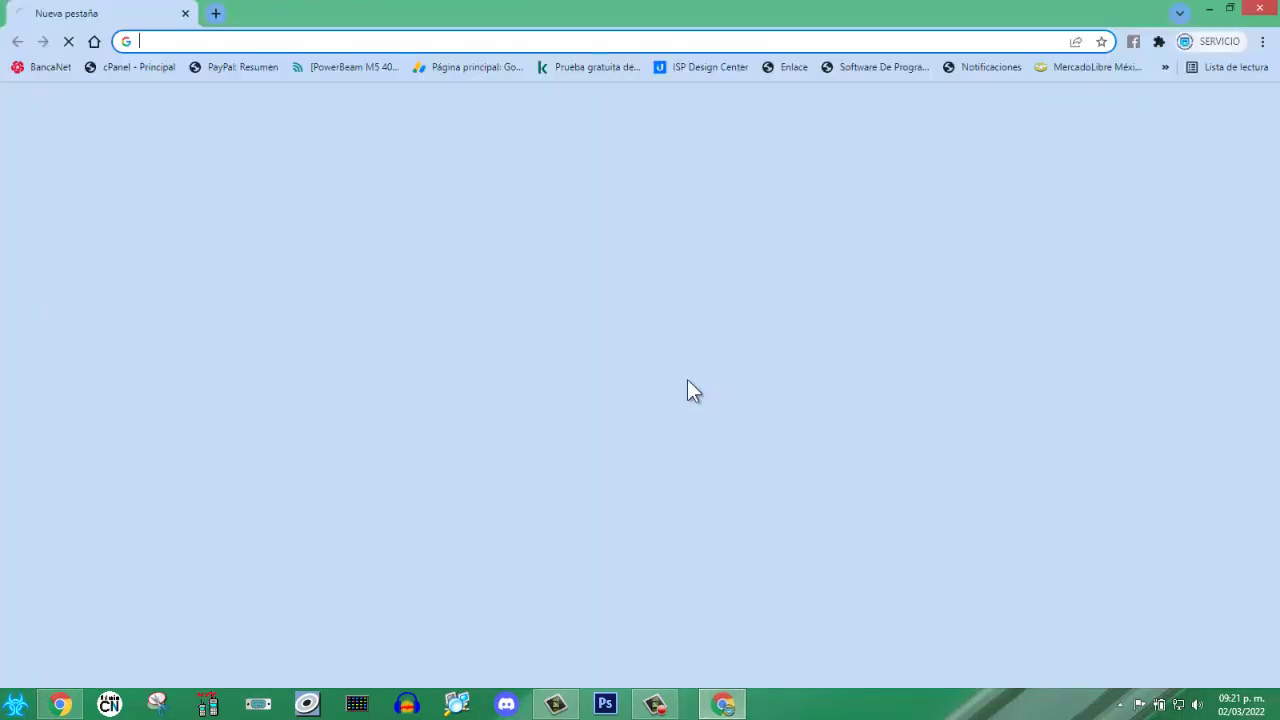
pyautogui.click(591, 340)
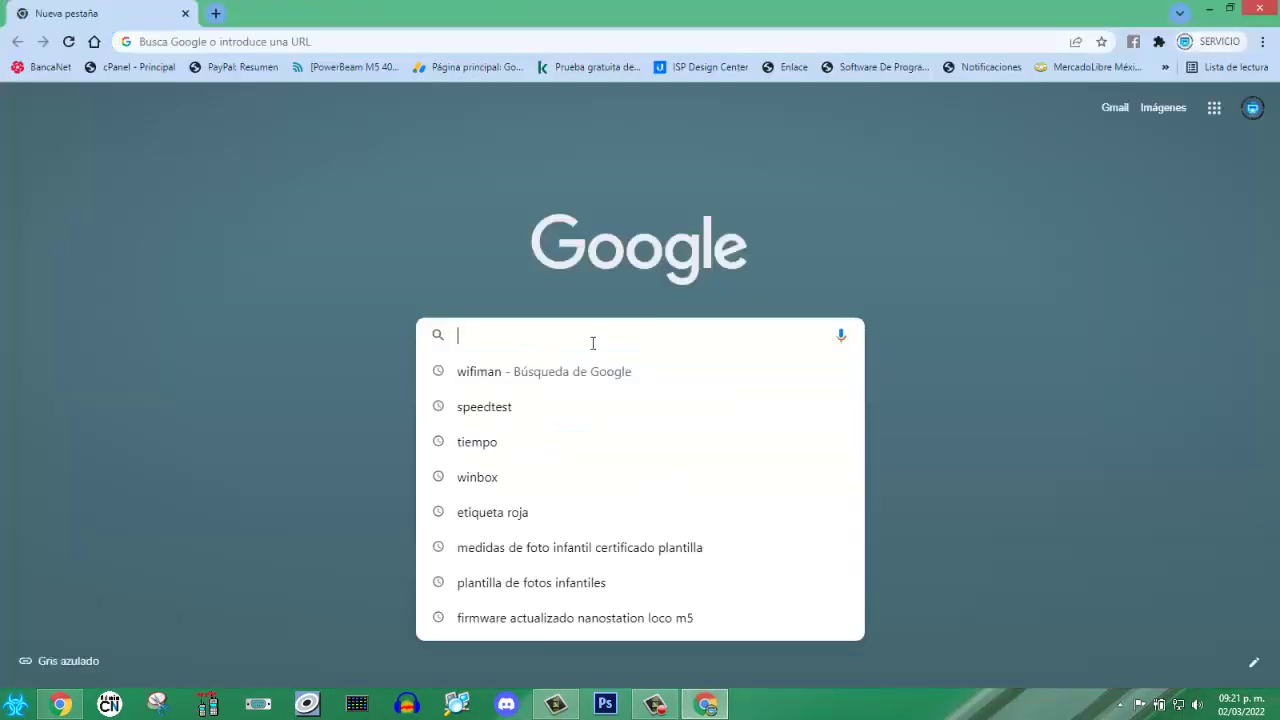
pyautogui.write('WIN')
pyautogui.press('Return')
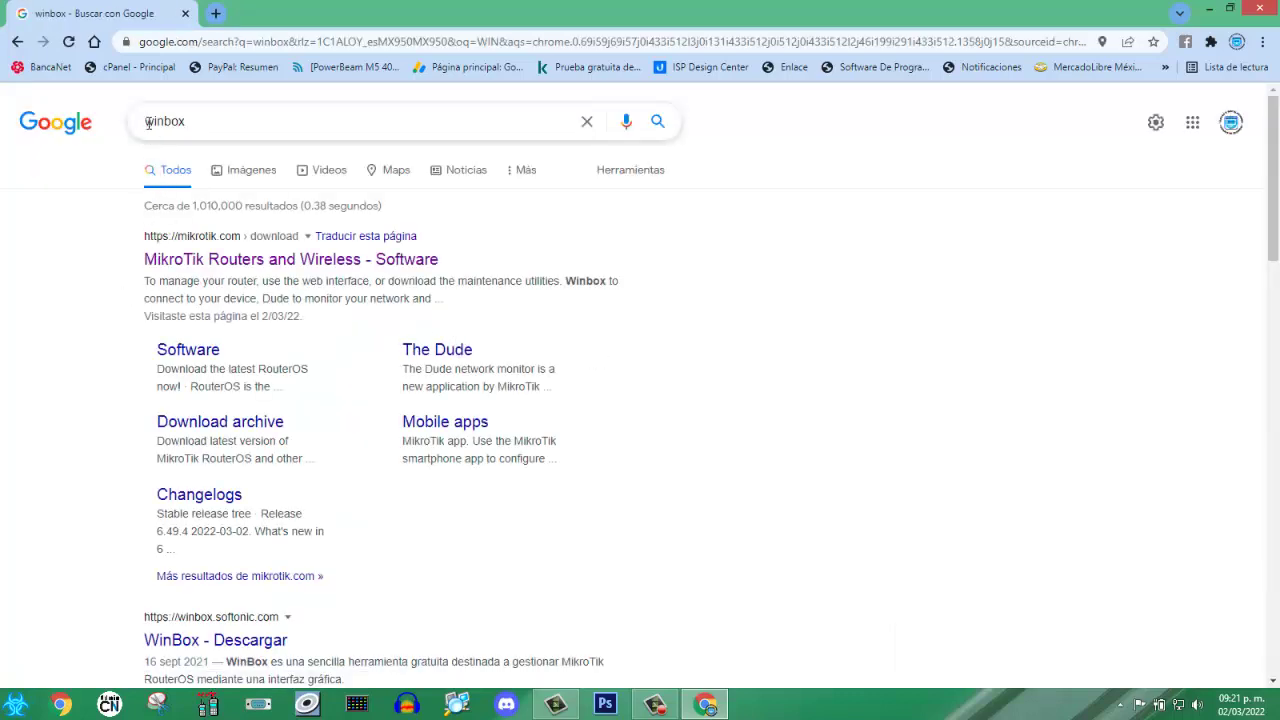
# - Open MikroTik's software download page from the results, show the WinBox download versions, and close the browser
pyautogui.click(169, 264)
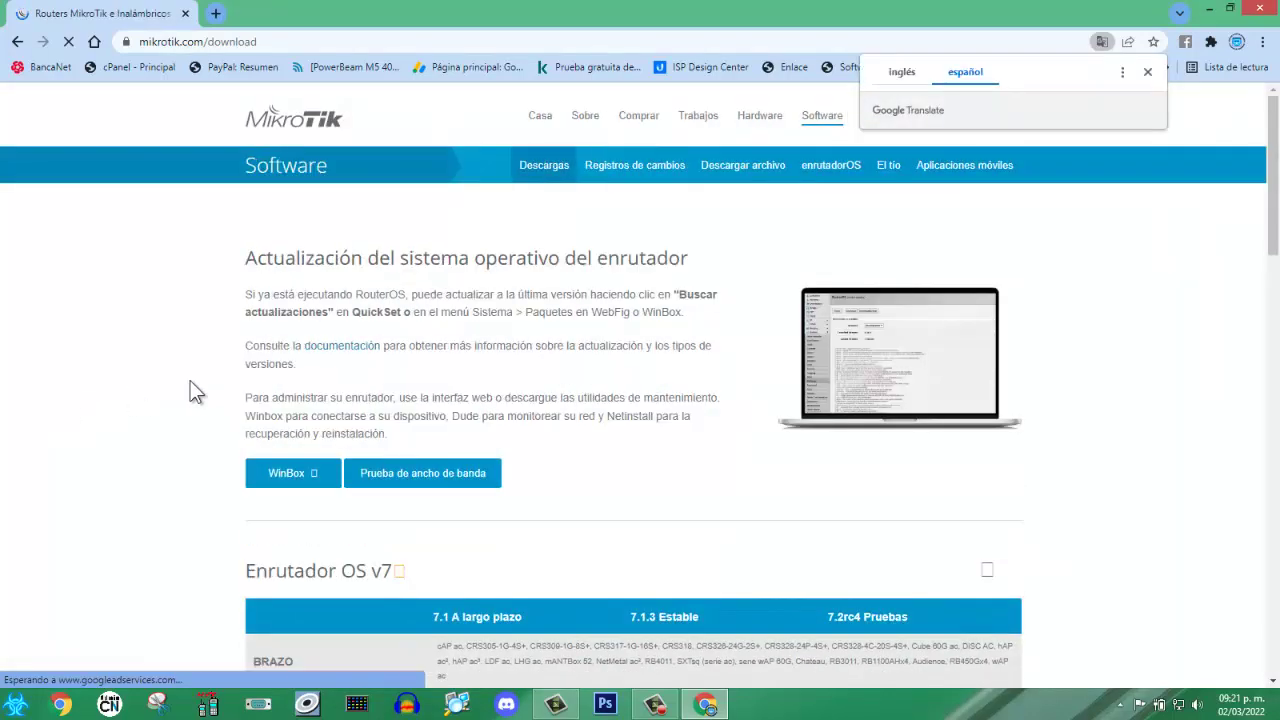
pyautogui.scroll(-1, 154, 437)
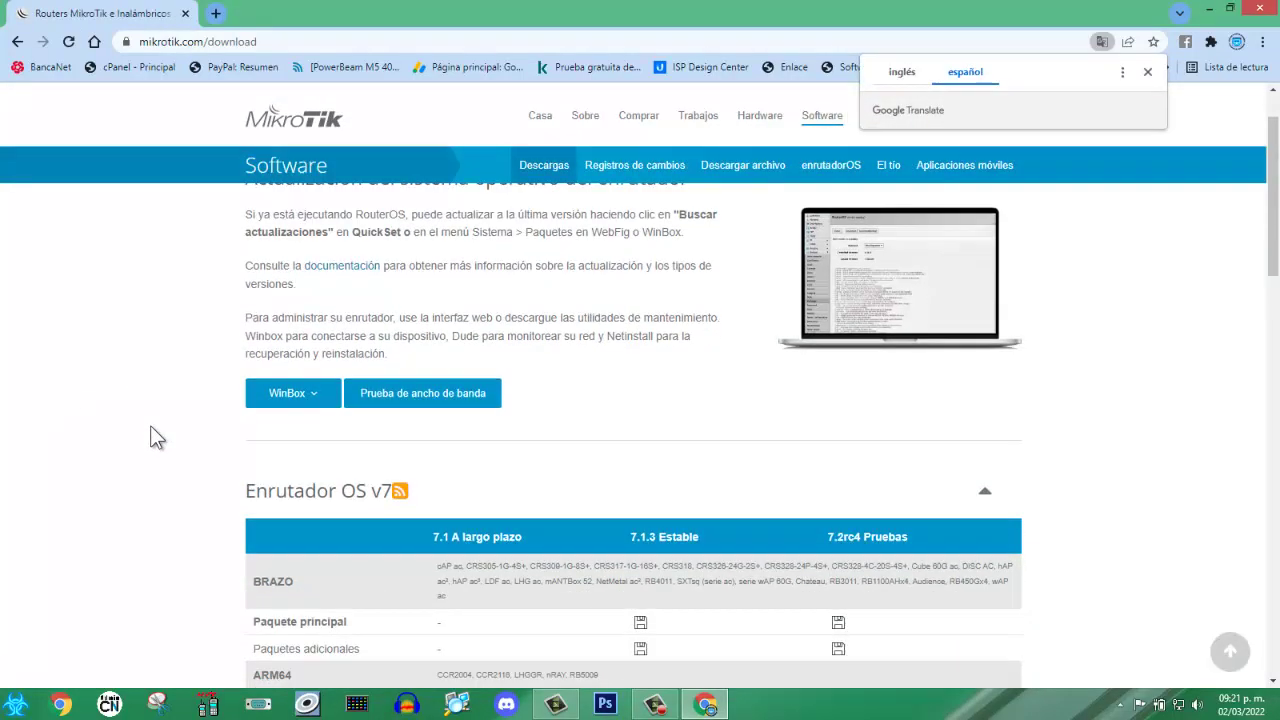
pyautogui.click(317, 398)
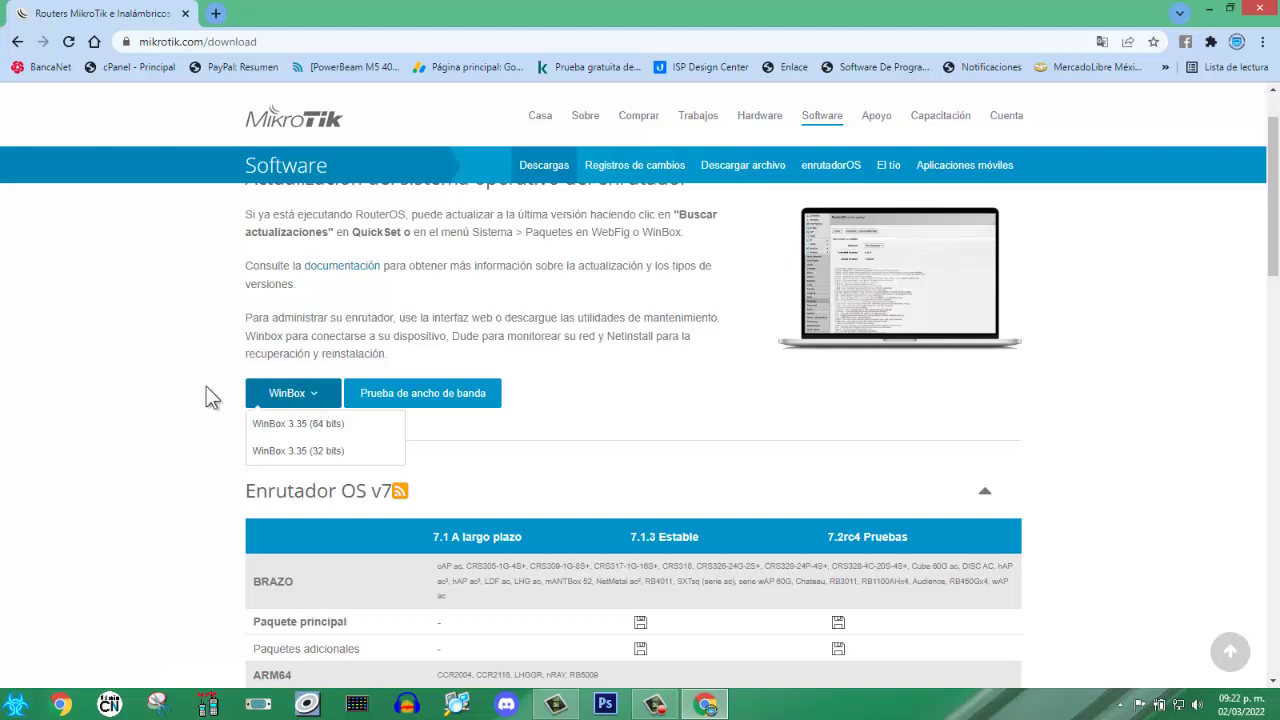
pyautogui.click(300, 396)
pyautogui.click(308, 400)
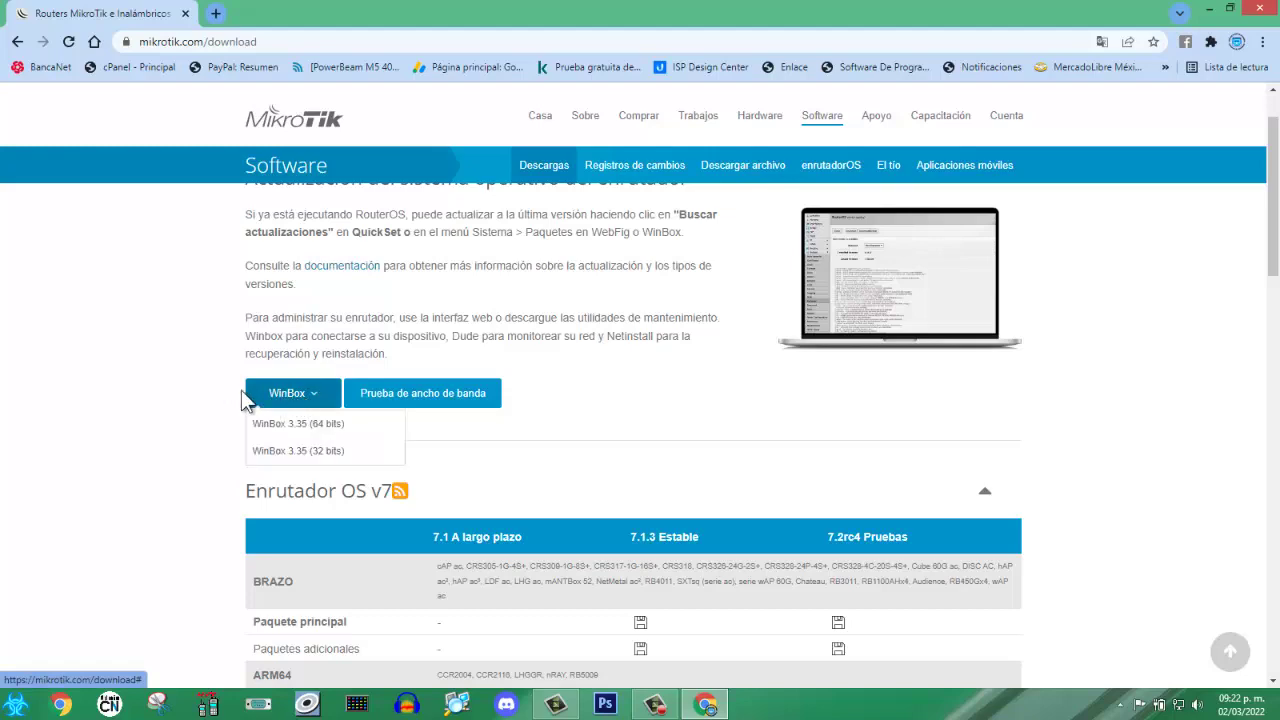
pyautogui.click(1256, 8)
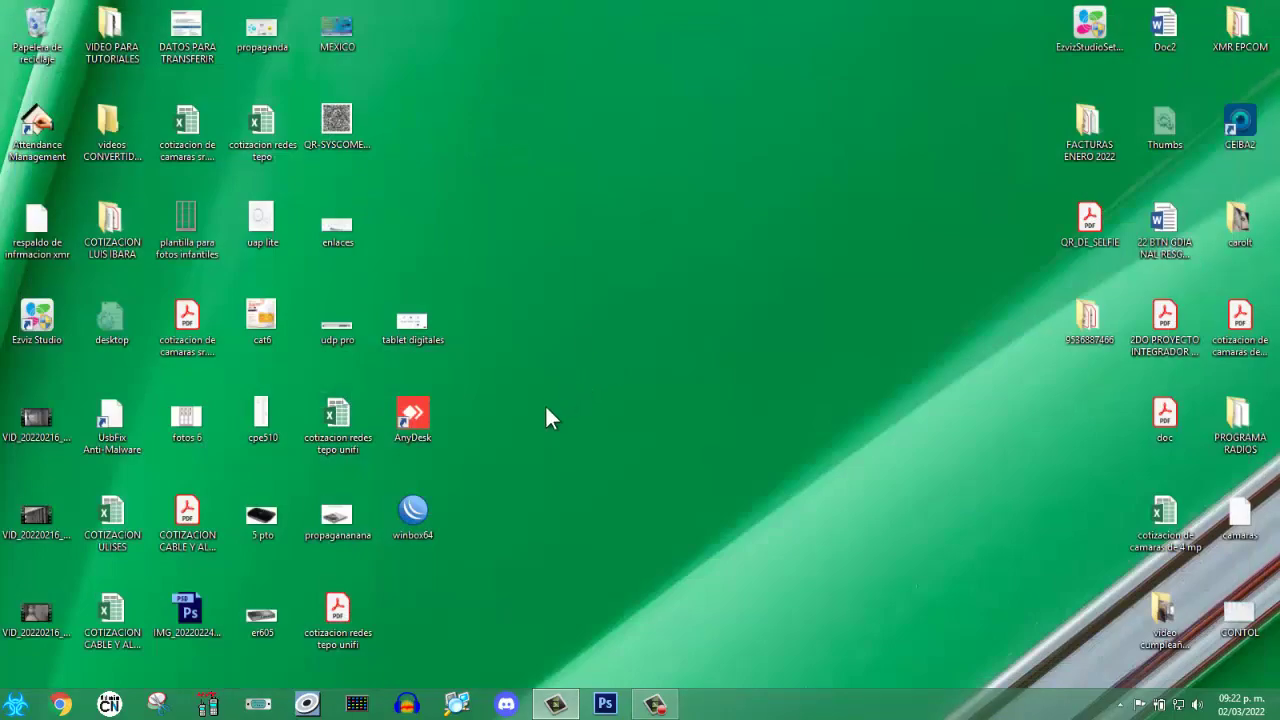
# - Move the tablet digitales and AnyDesk desktop icons to the upper end of their column, away from winbox64
pyautogui.moveTo(398, 525); pyautogui.dragTo(600, 566)
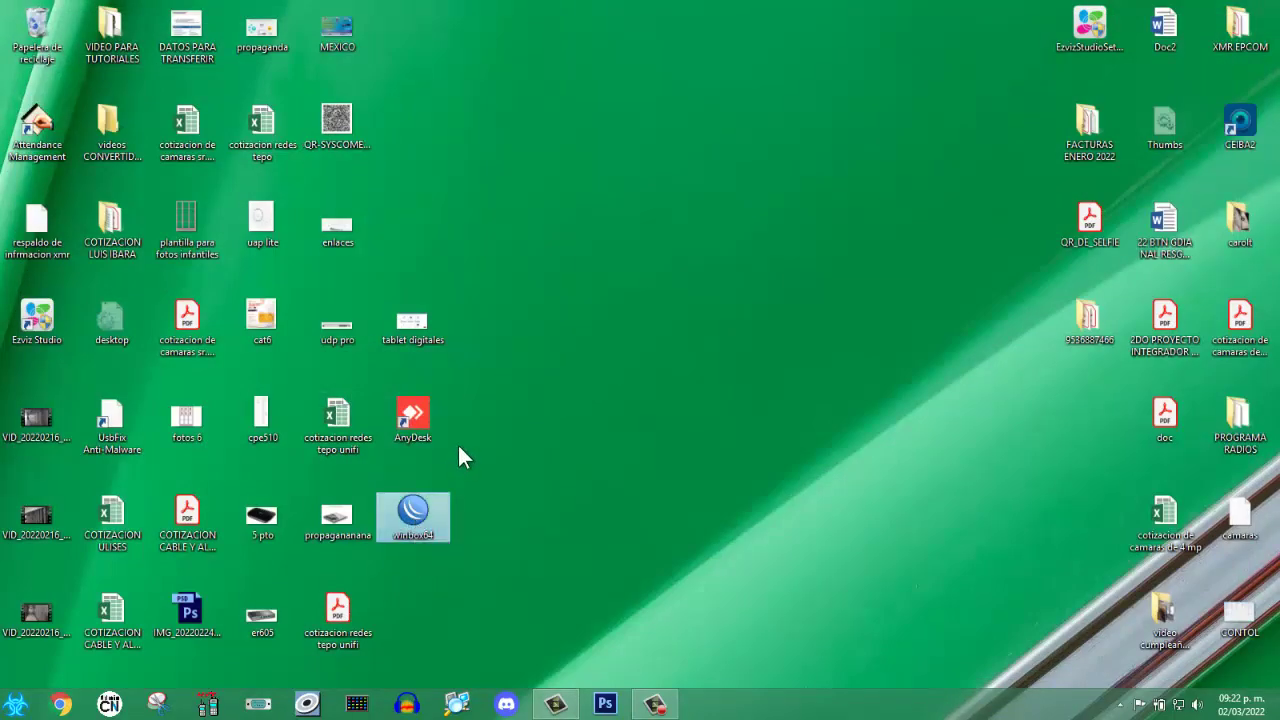
pyautogui.moveTo(460, 457); pyautogui.dragTo(410, 40)
pyautogui.click(455, 490)
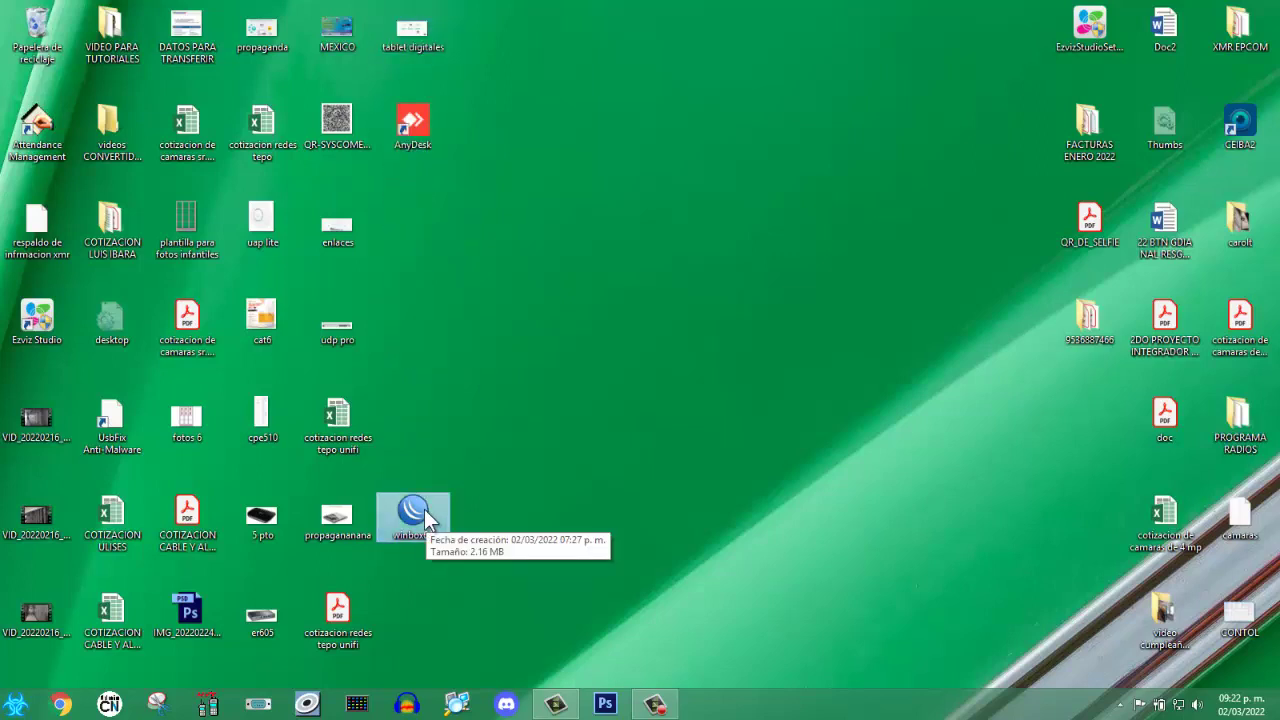
# - Launch winbox64 from the desktop and connect to the discovered MikroTik router by its MAC address with the admin login
pyautogui.rightClick(424, 509)
pyautogui.click(482, 100)
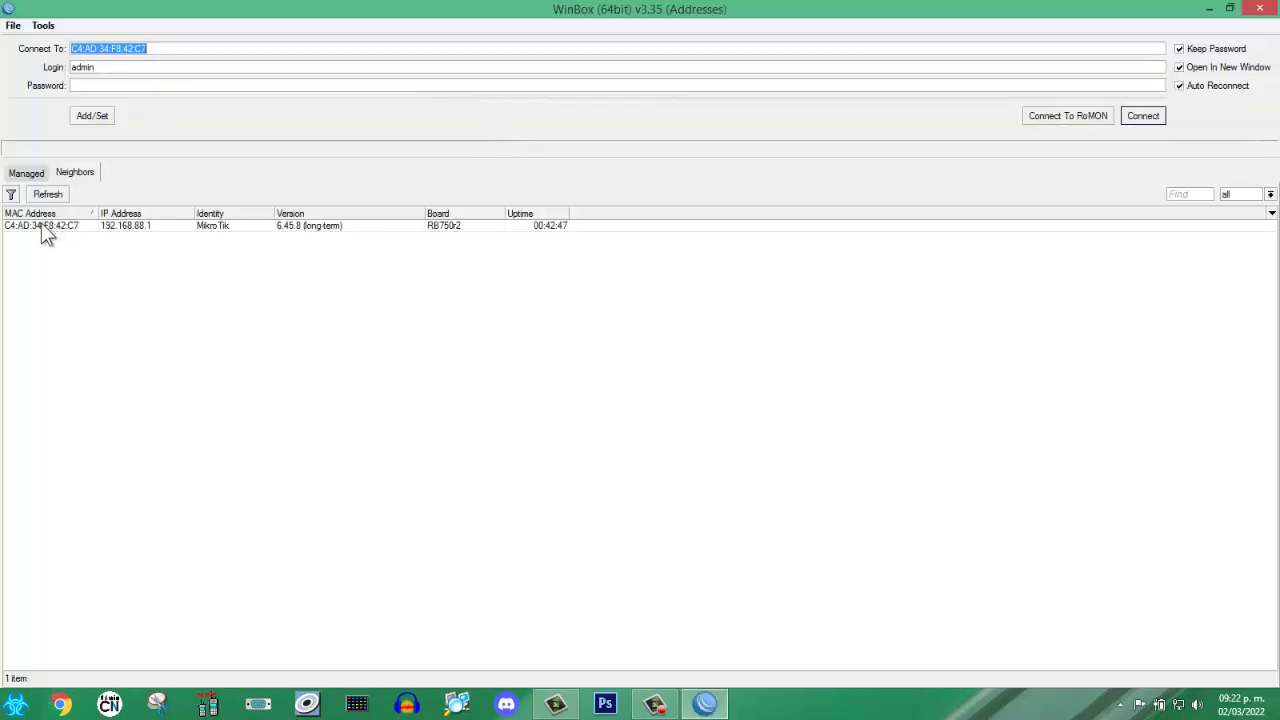
pyautogui.click(41, 225)
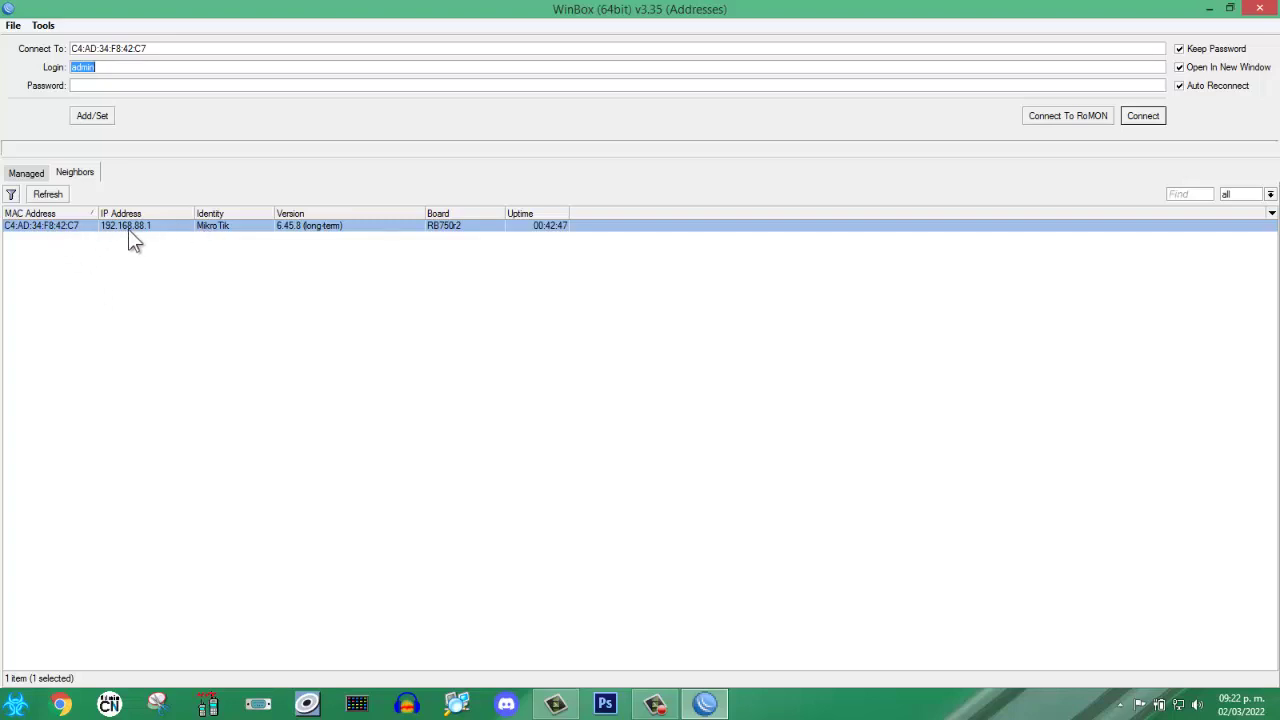
pyautogui.click(45, 227)
pyautogui.click(1142, 117)
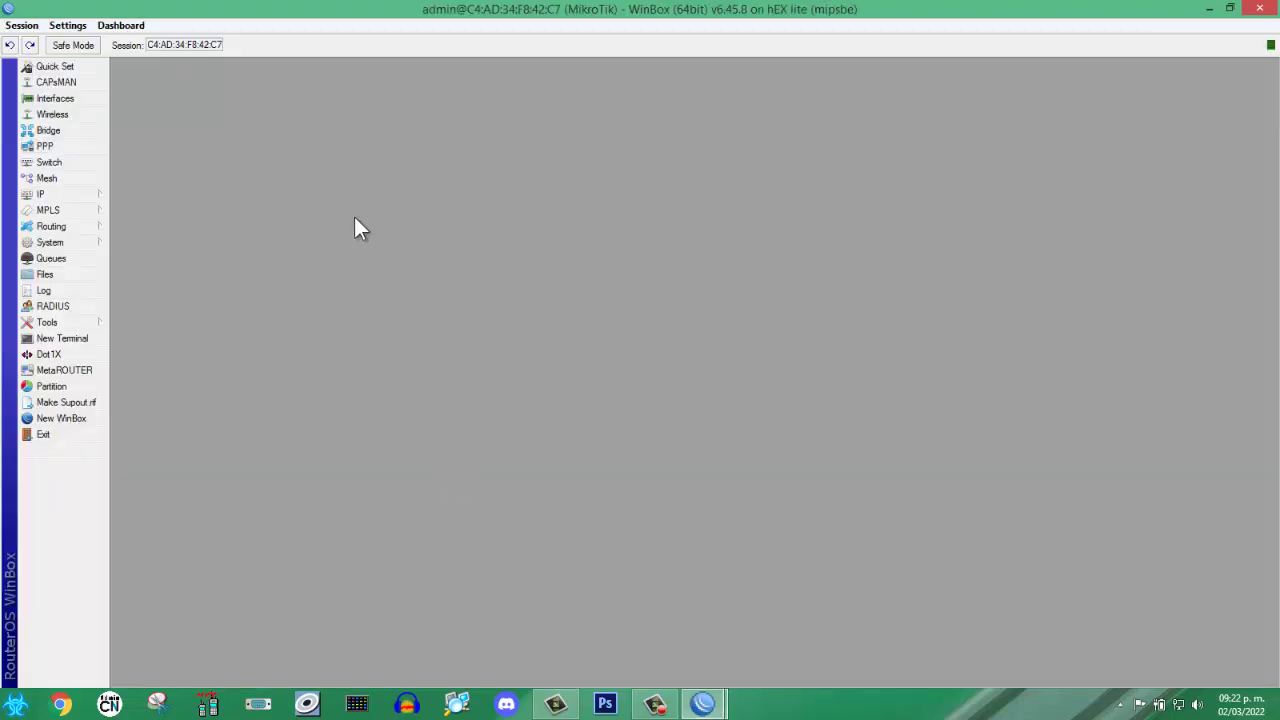
# - Examine the router's interface list and its DHCP client entry for ether1, widening the IP Address column, and close both windows
pyautogui.click(56, 99)
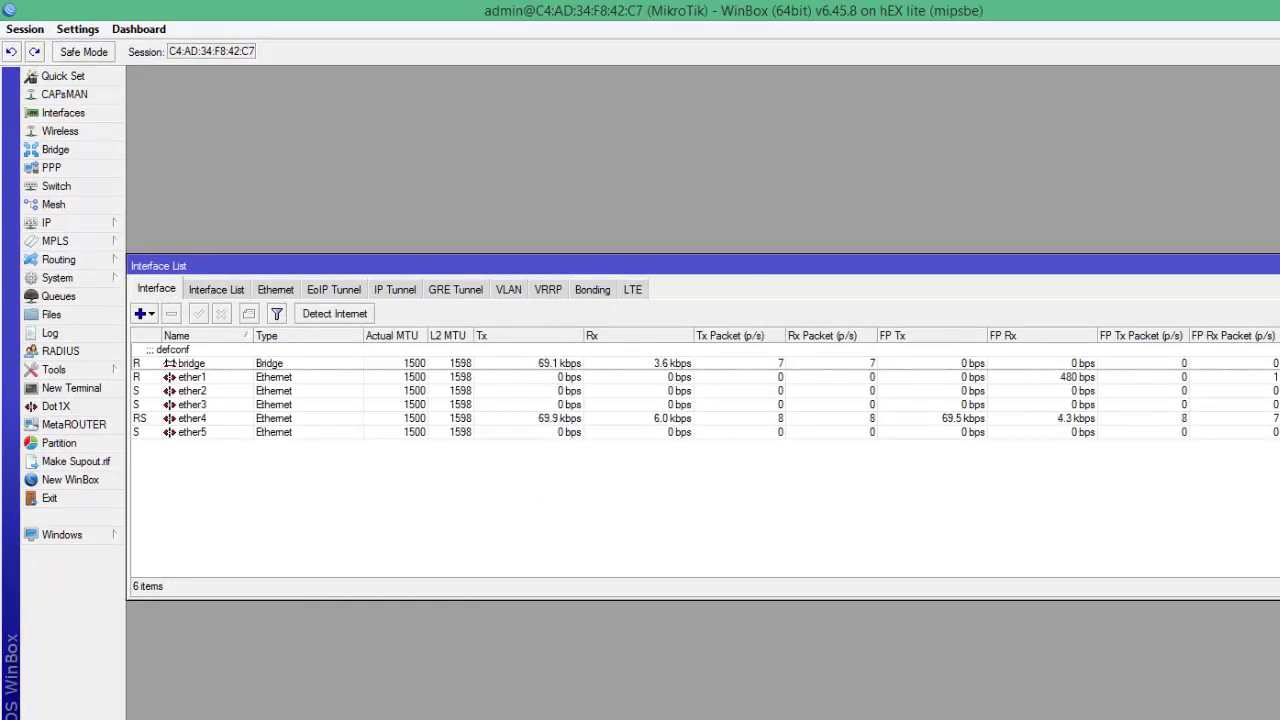
pyautogui.press('Escape')
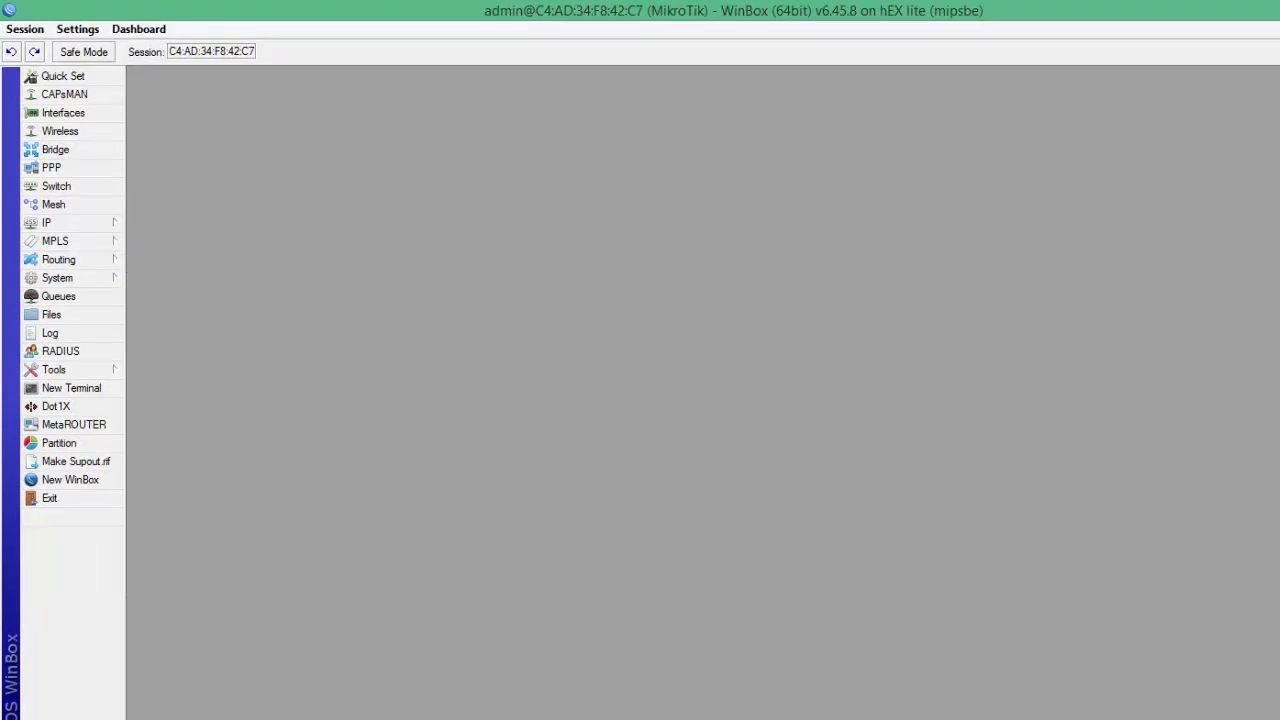
pyautogui.click(78, 222)
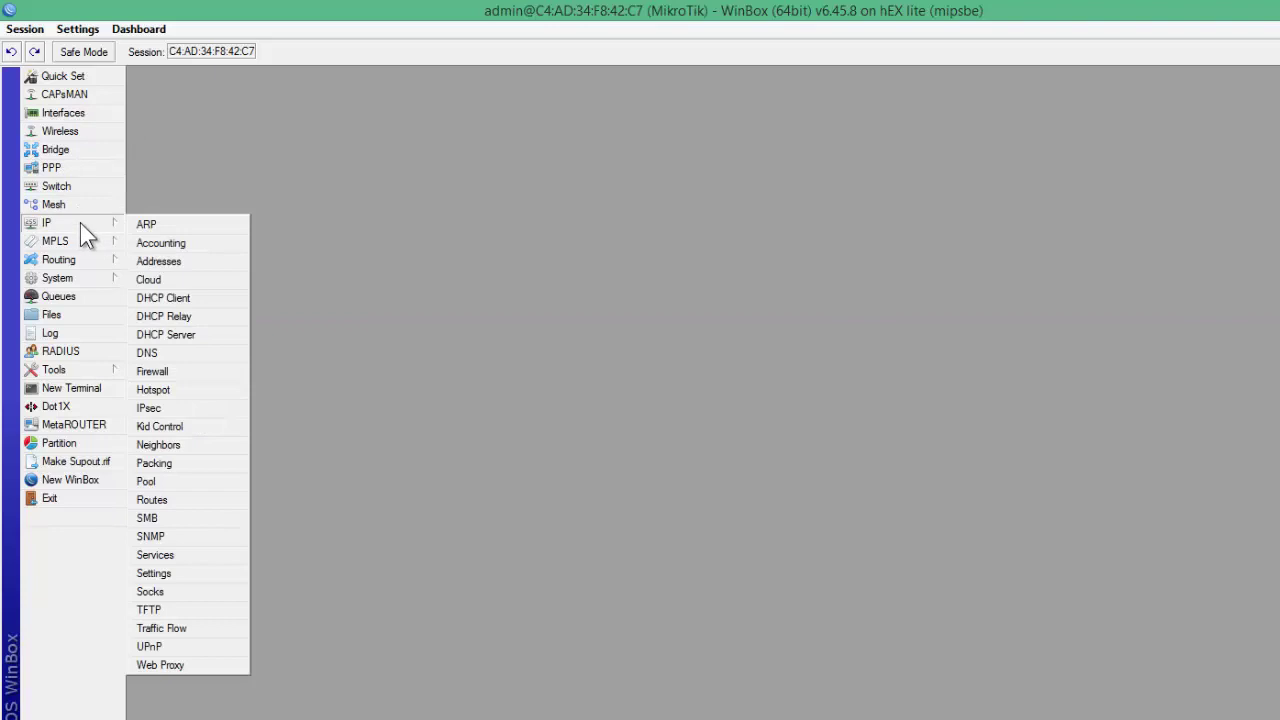
pyautogui.click(177, 300)
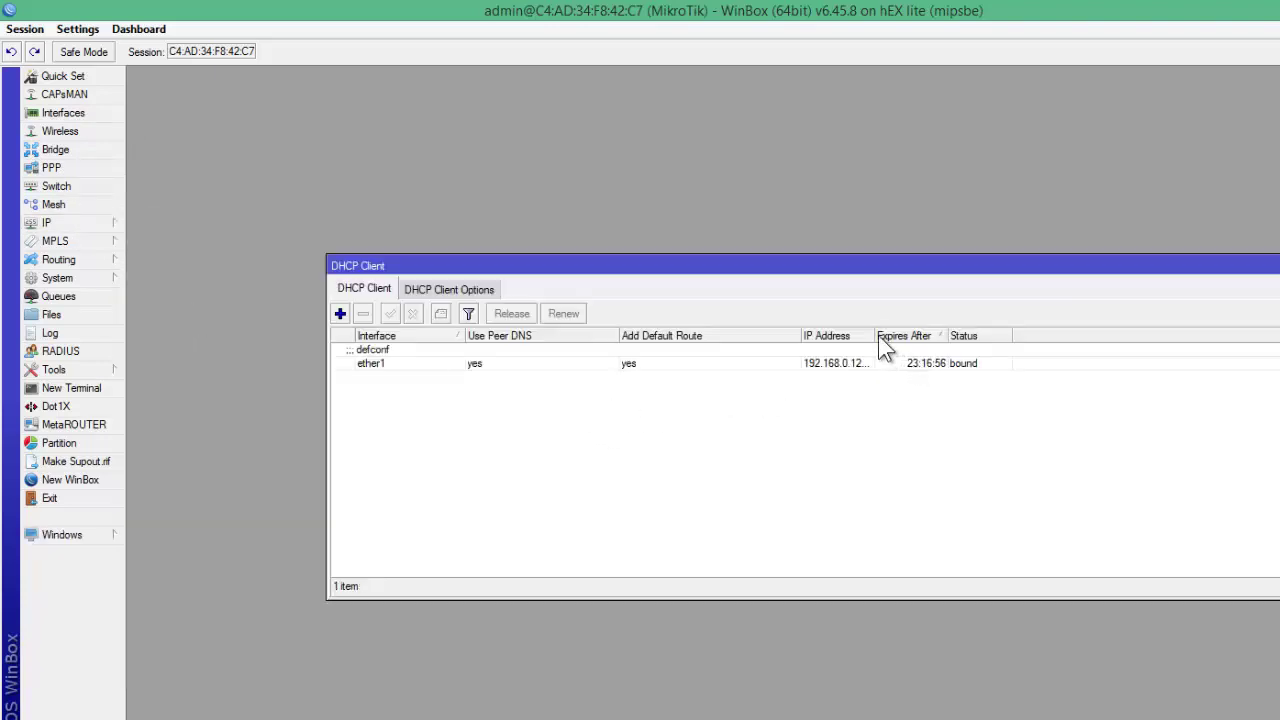
pyautogui.moveTo(876, 335); pyautogui.dragTo(958, 335)
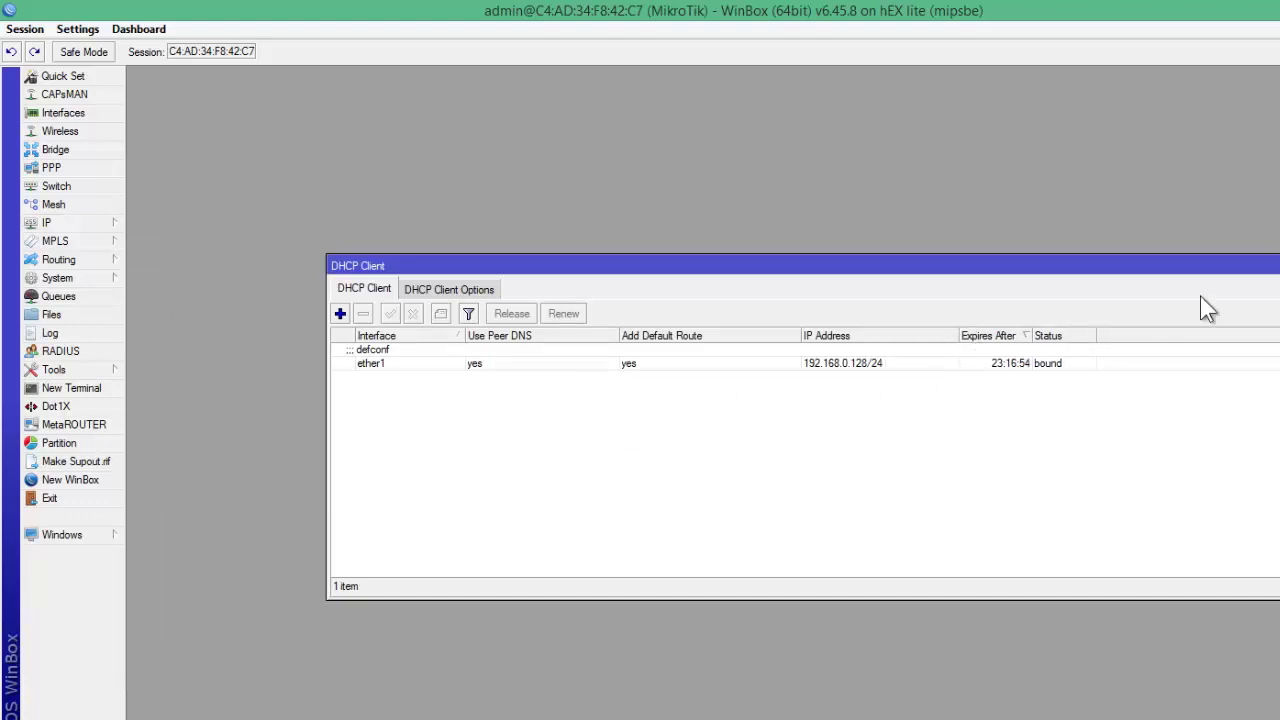
pyautogui.press('Escape')
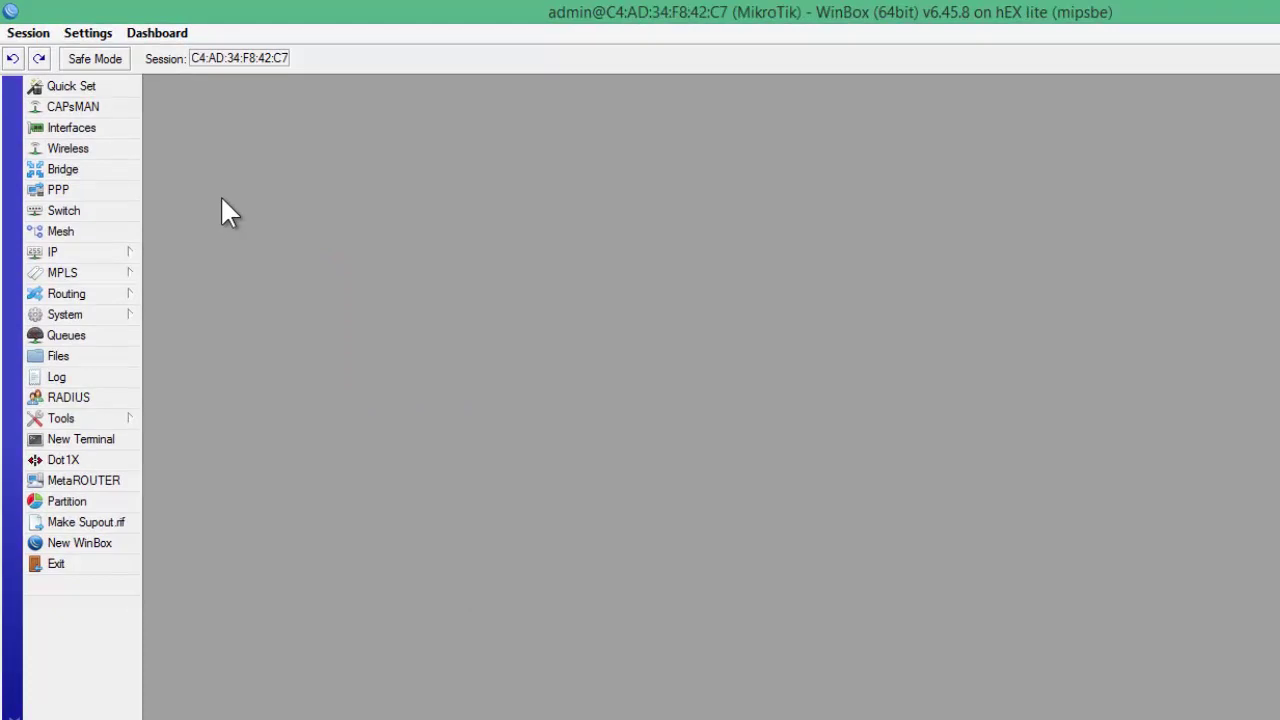
# - Open the Queue List maximized, view the form for a new simple queue, and close the form without adding one
pyautogui.click(66, 338)
pyautogui.click(1191, 300)
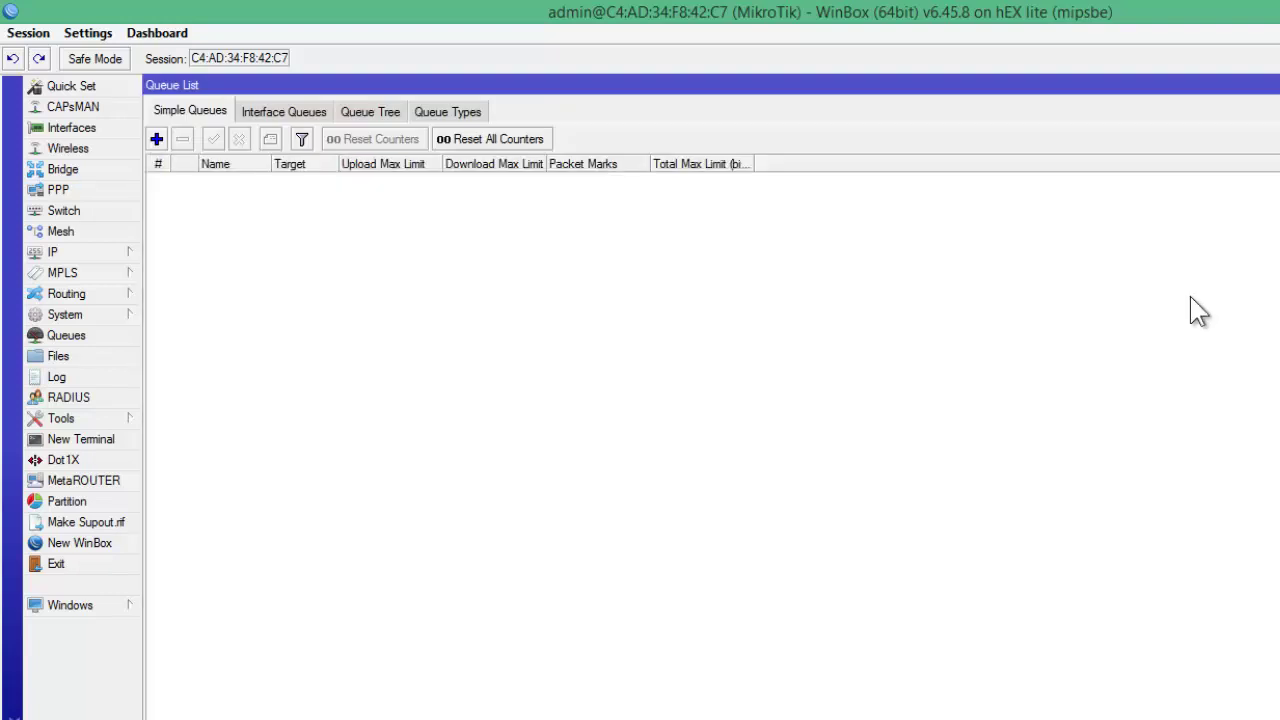
pyautogui.click(157, 139)
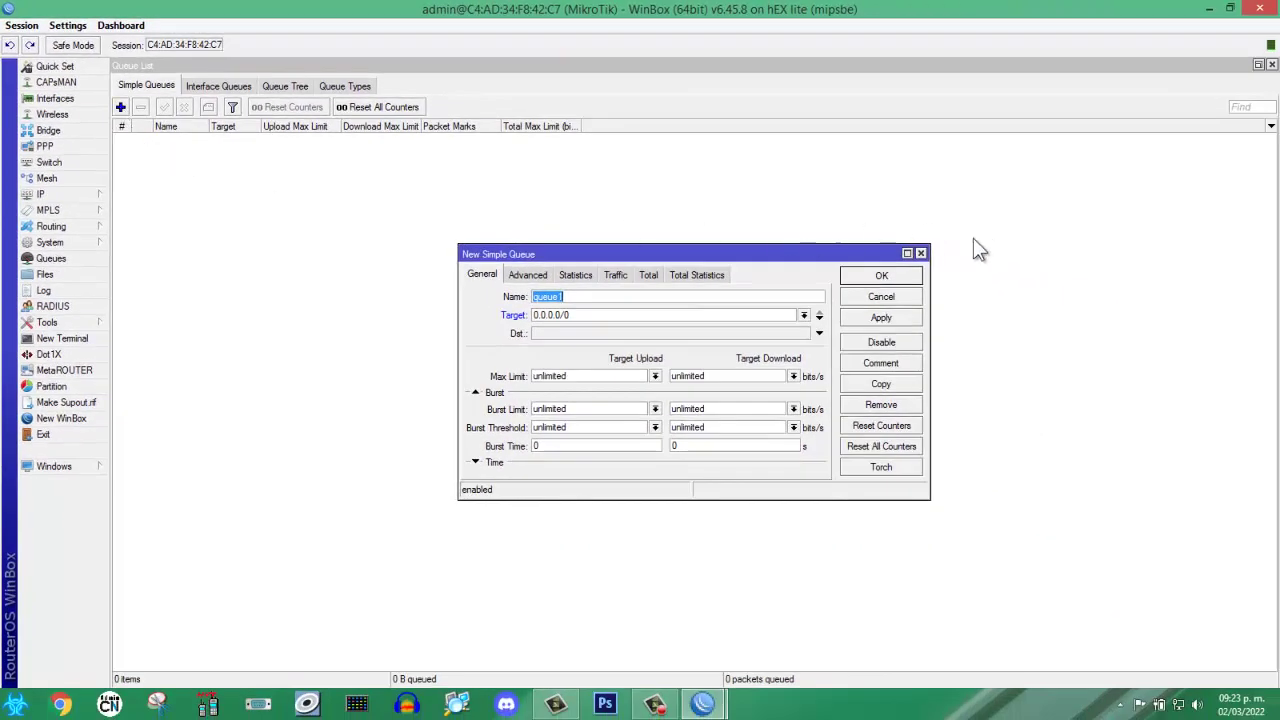
pyautogui.click(921, 254)
# - Run IPCONFIG in an enlarged Command Prompt window to check the Ethernet adapter's IPv4 address, and close the window
pyautogui.click(16, 704)
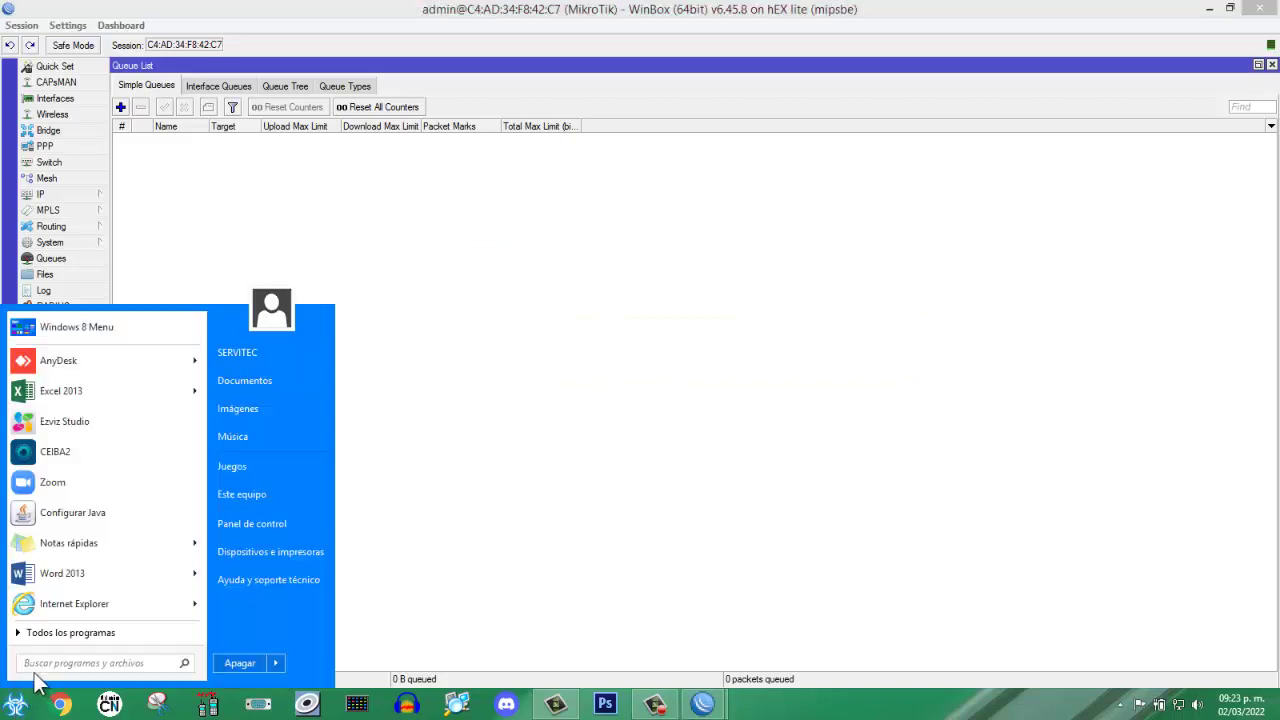
pyautogui.write('CMD')
pyautogui.press('Return')
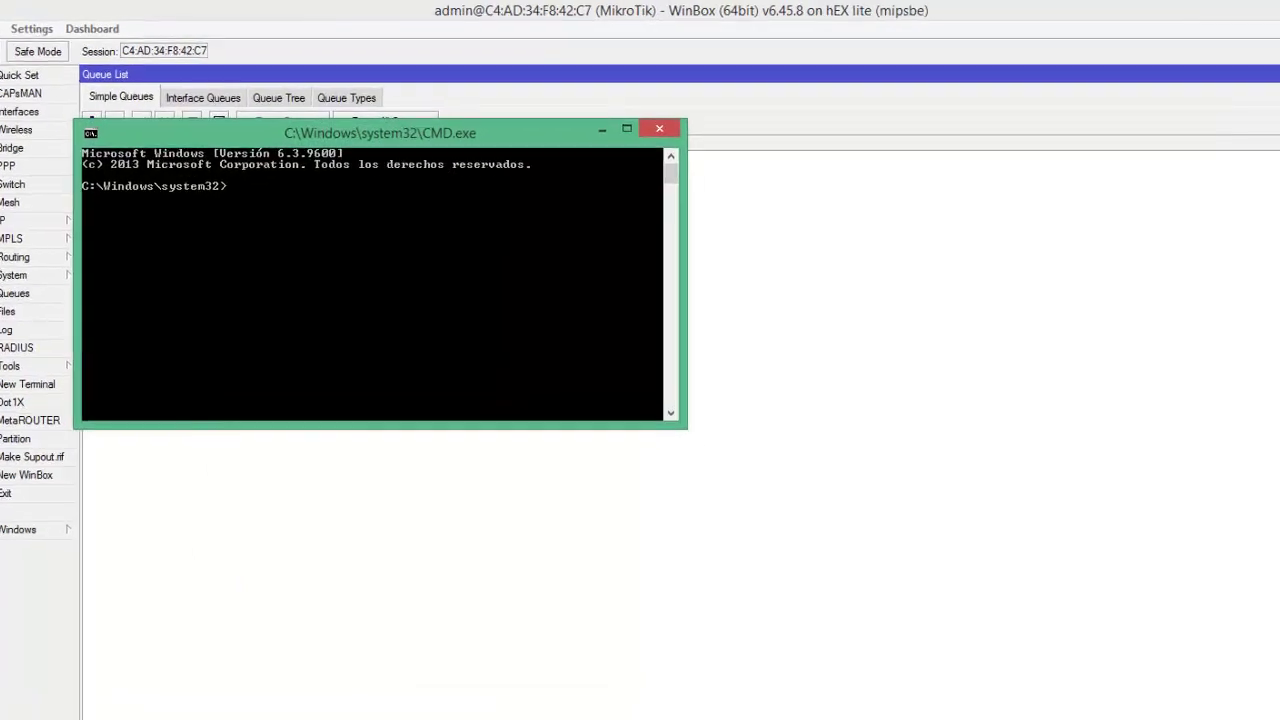
pyautogui.moveTo(683, 425); pyautogui.dragTo(808, 564)
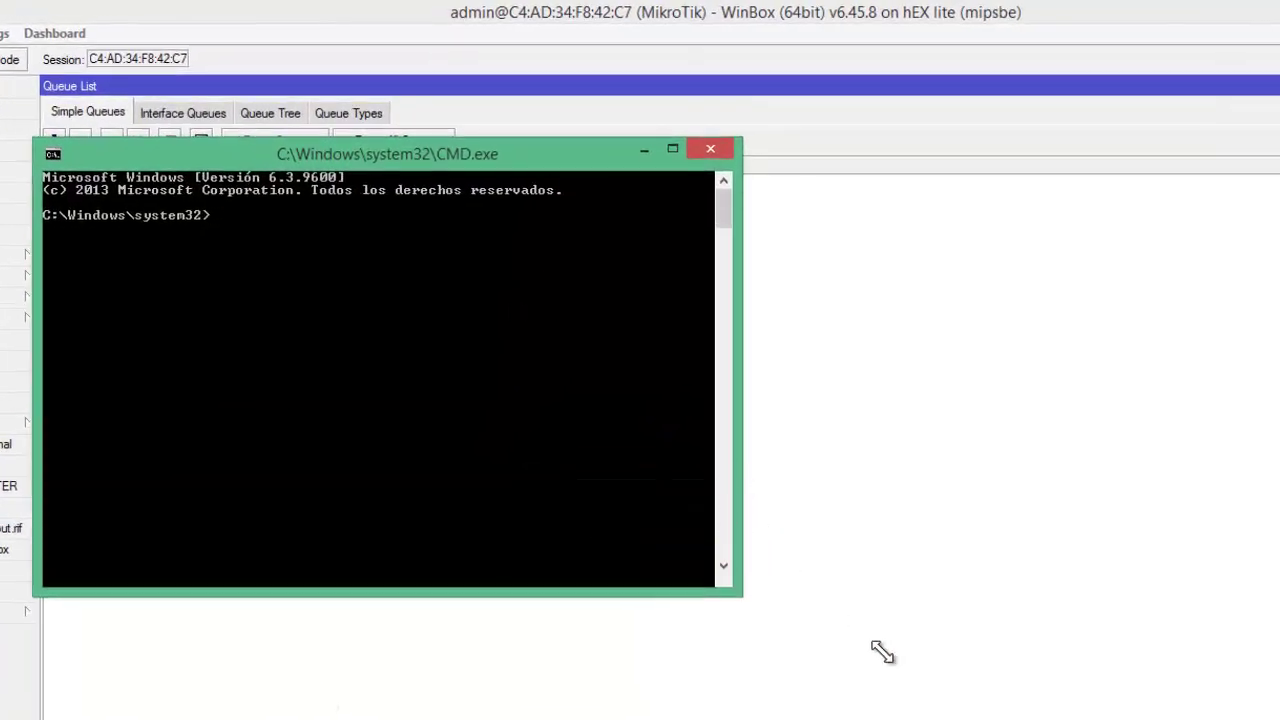
pyautogui.moveTo(882, 652); pyautogui.dragTo(926, 706)
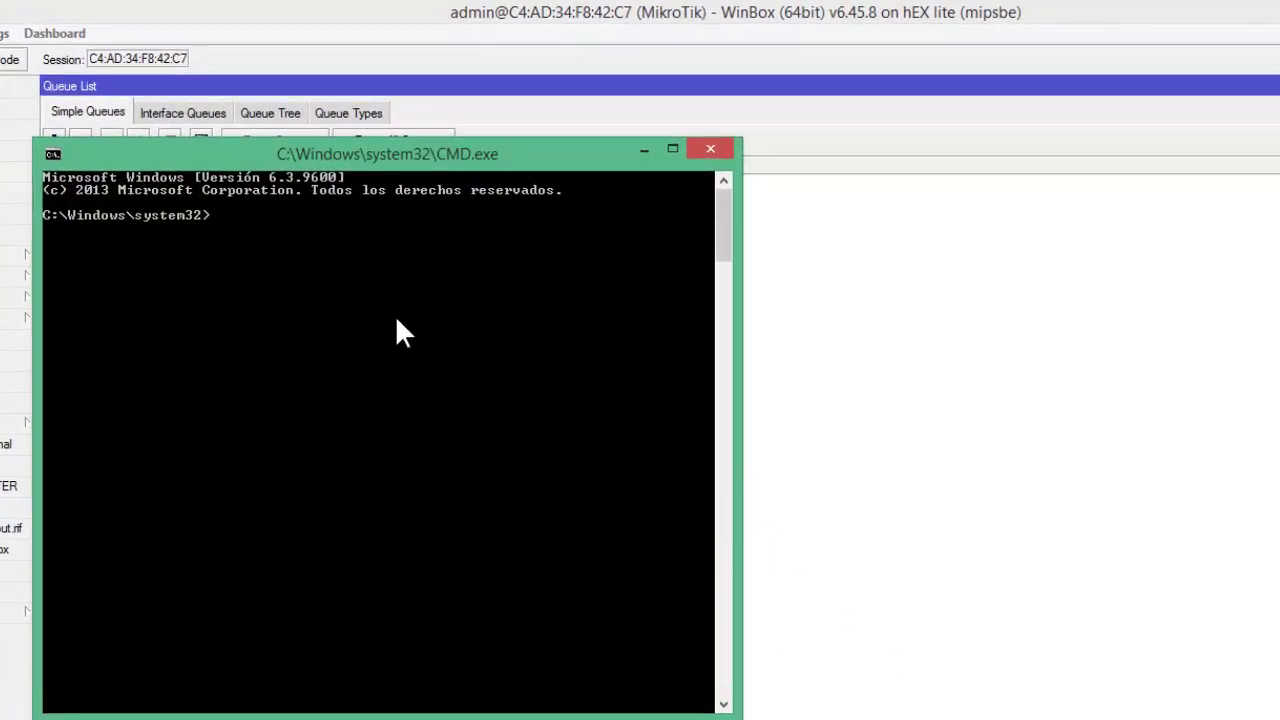
pyautogui.write('IPCONFIG')
pyautogui.press('Return')
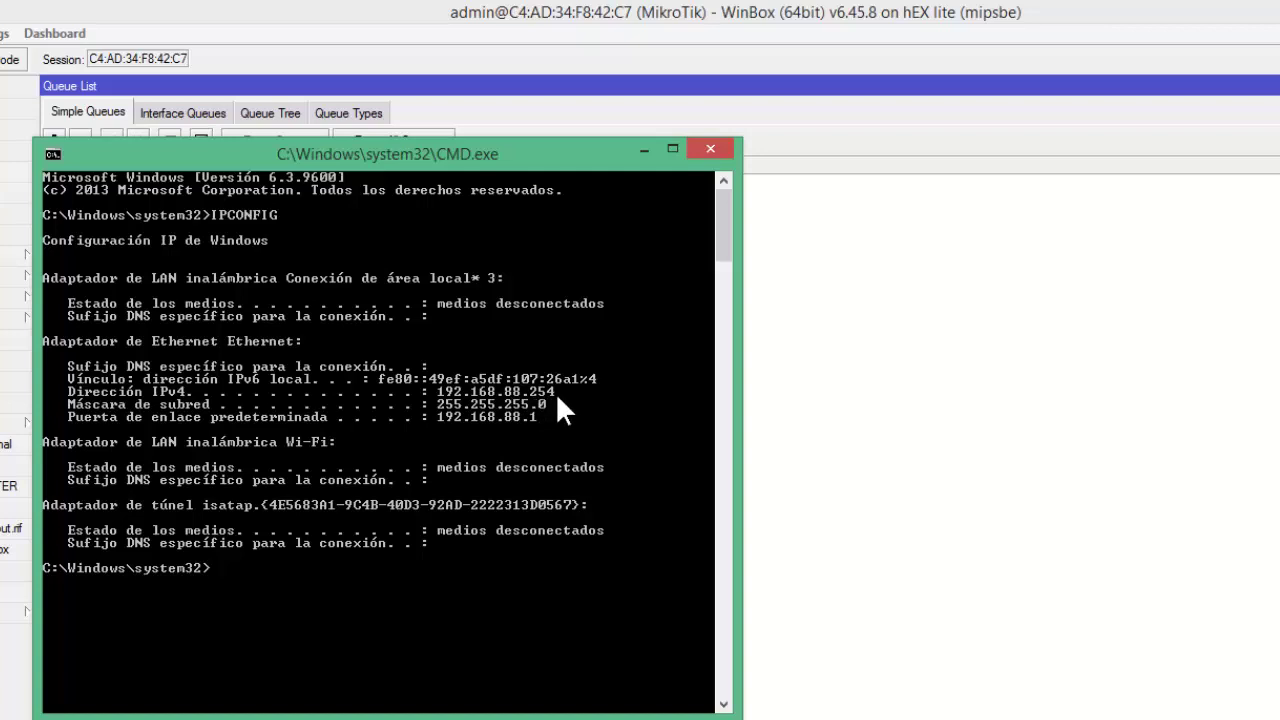
pyautogui.click(711, 152)
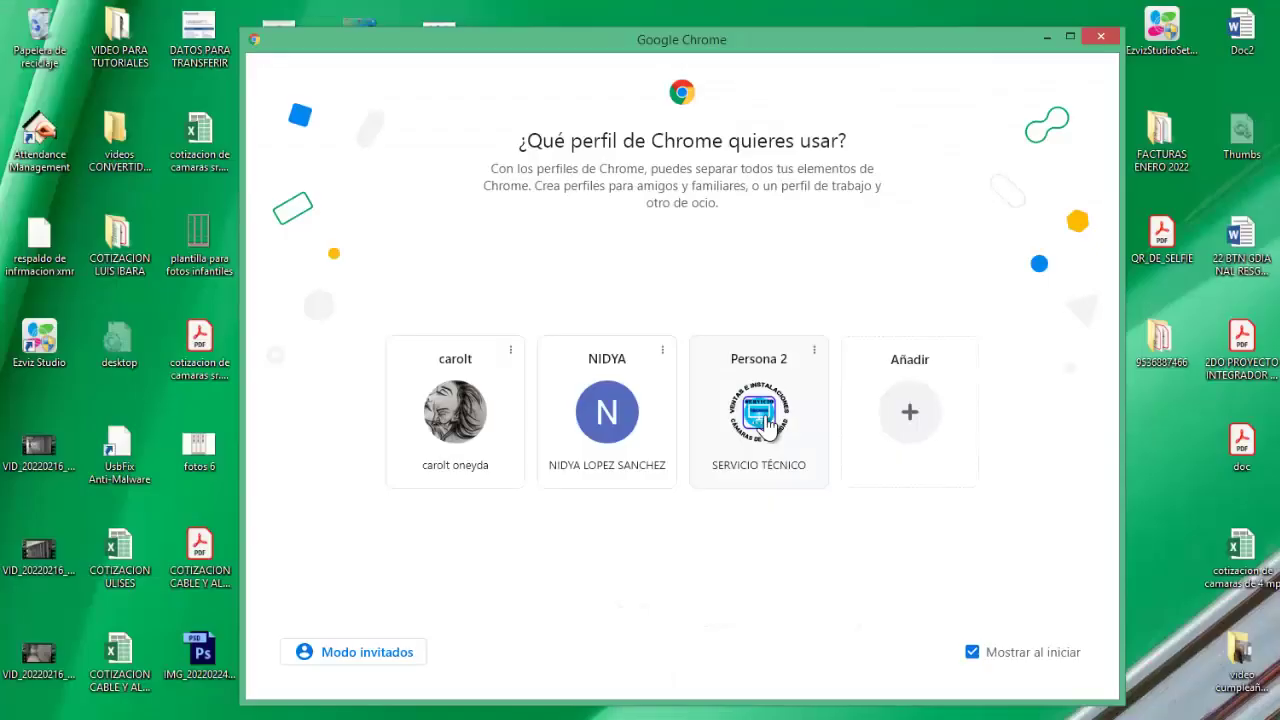
# - Switch to Chrome, run an internet speed test on Speedtest por Ookla, and return to the router's Queue List in WinBox
pyautogui.click(760, 415)
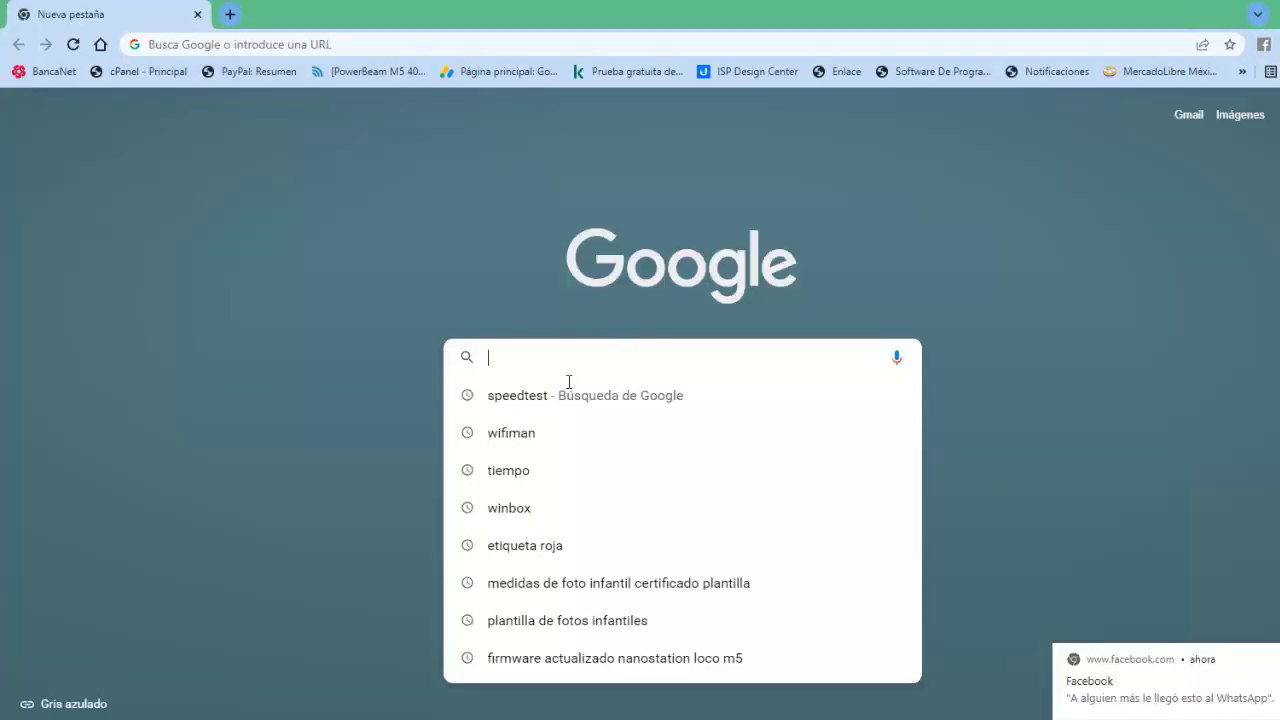
pyautogui.click(504, 401)
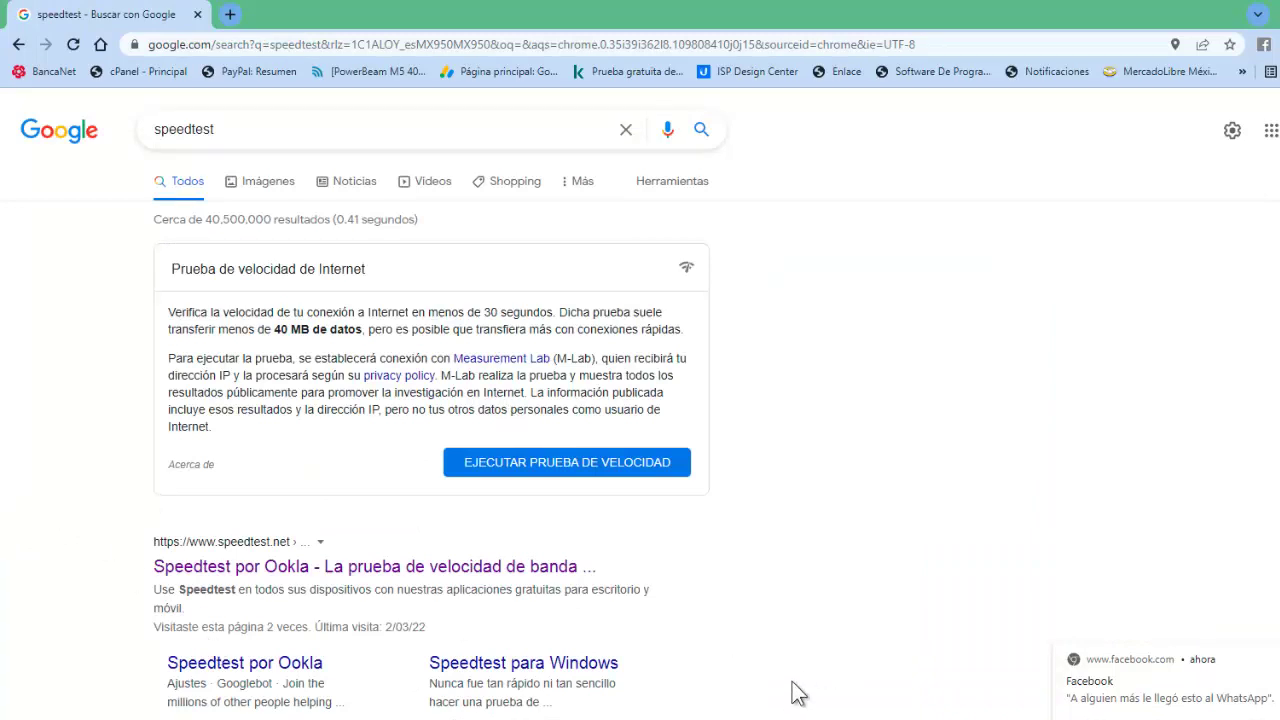
pyautogui.click(214, 568)
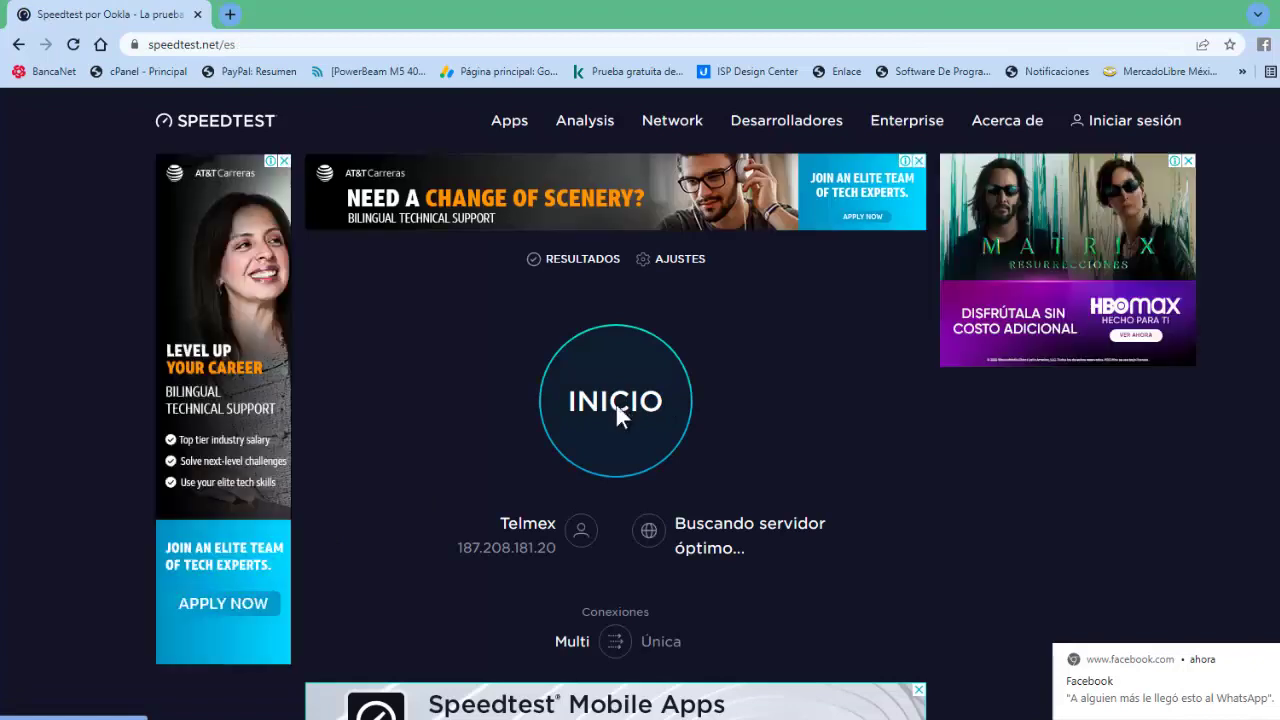
pyautogui.click(616, 408)
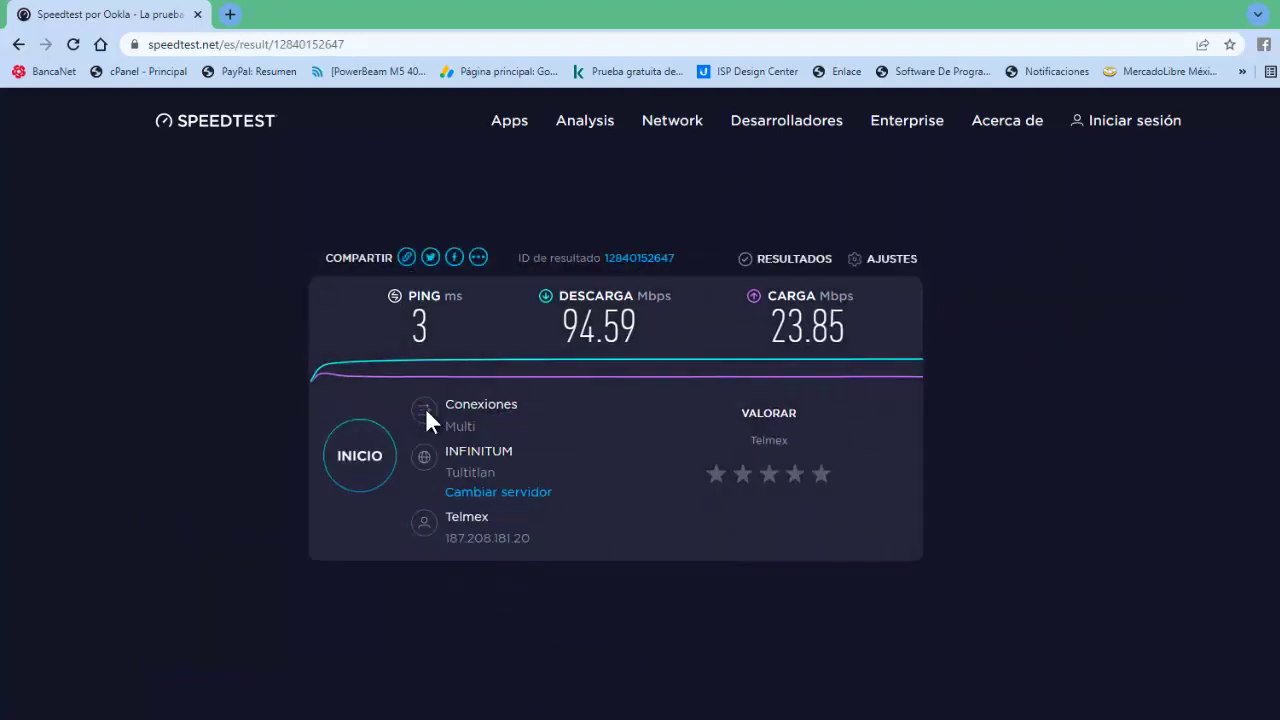
pyautogui.press('super+d')
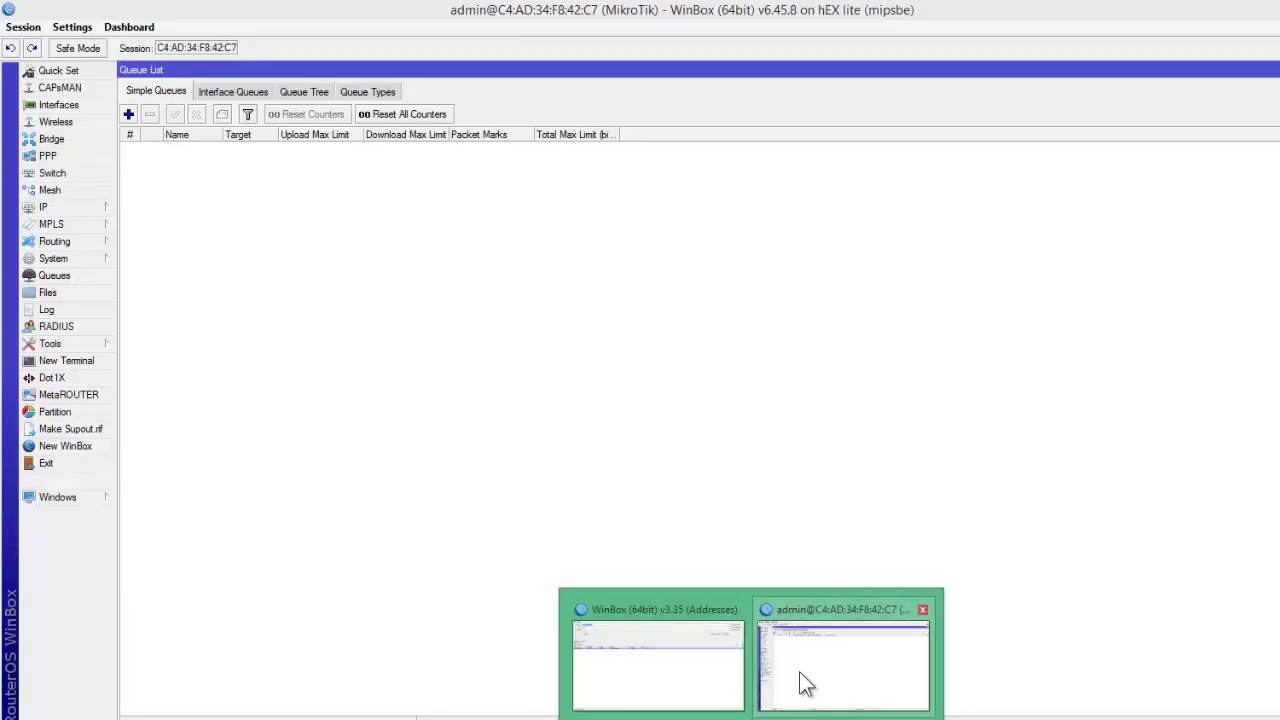
# - Start a new simple queue named LAPTOP with target 192.168.88.254 in the router's Queue List
pyautogui.click(803, 686)
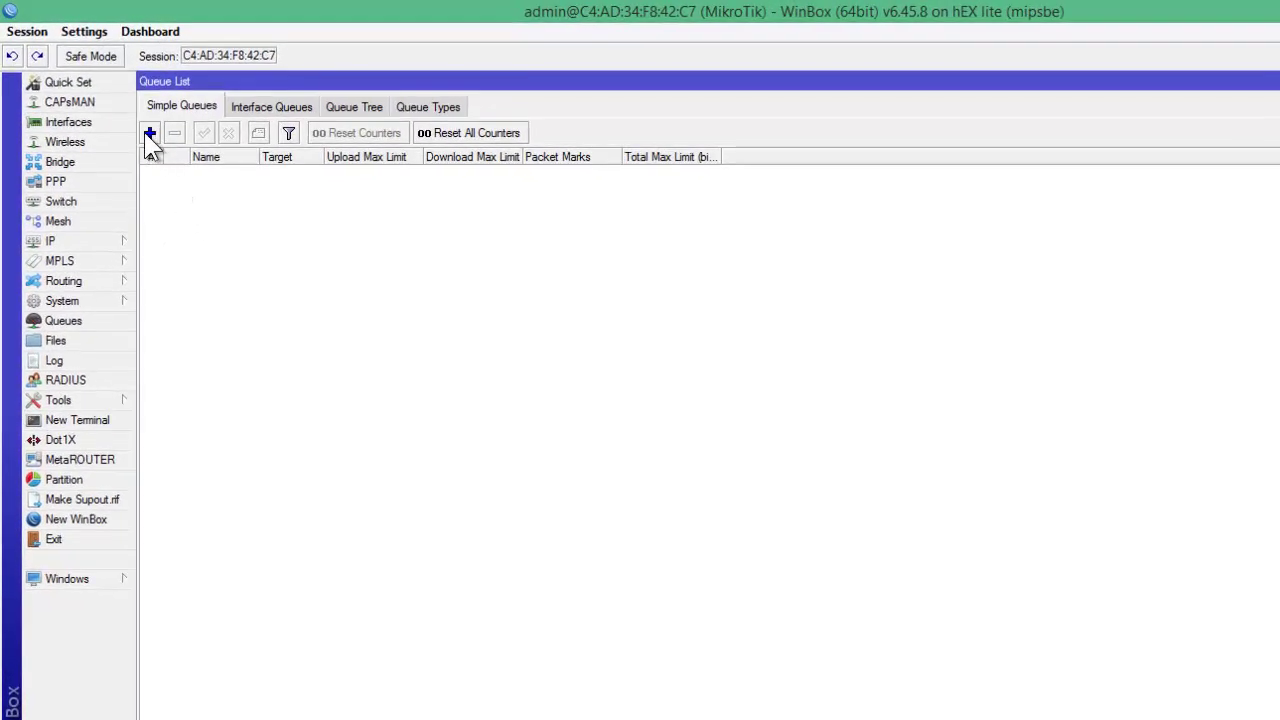
pyautogui.click(150, 133)
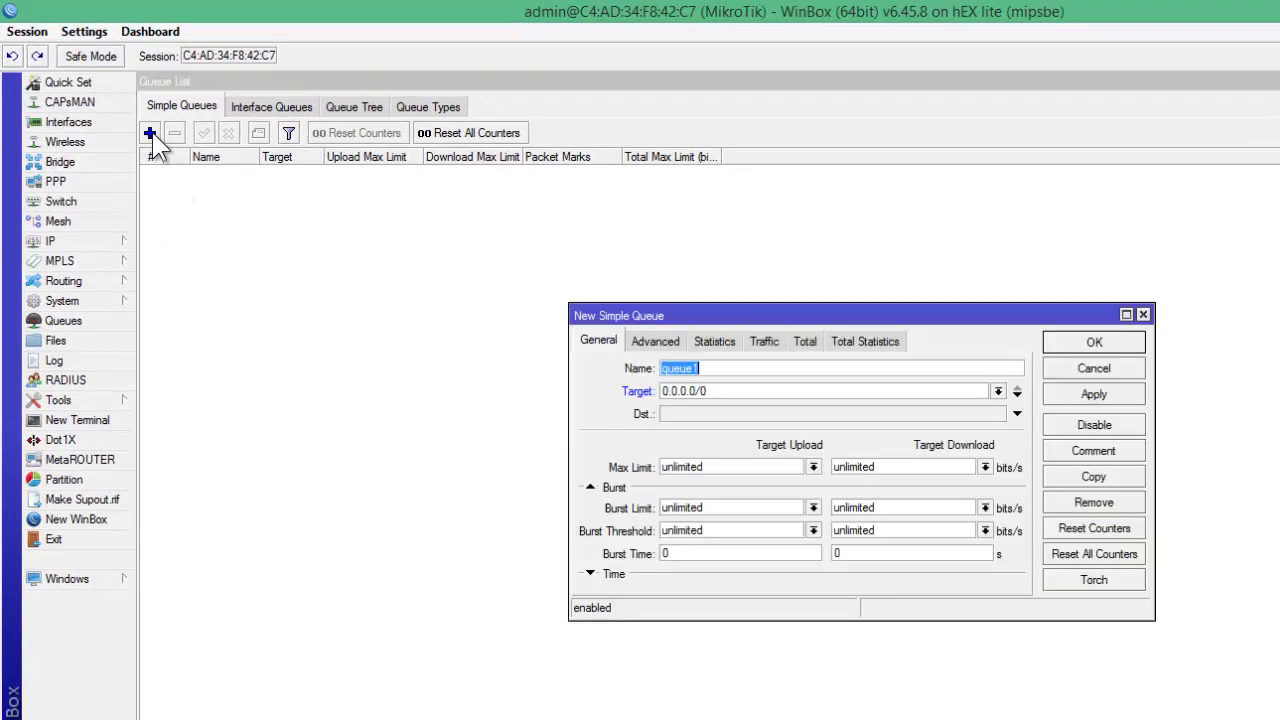
pyautogui.moveTo(672, 298); pyautogui.dragTo(566, 228)
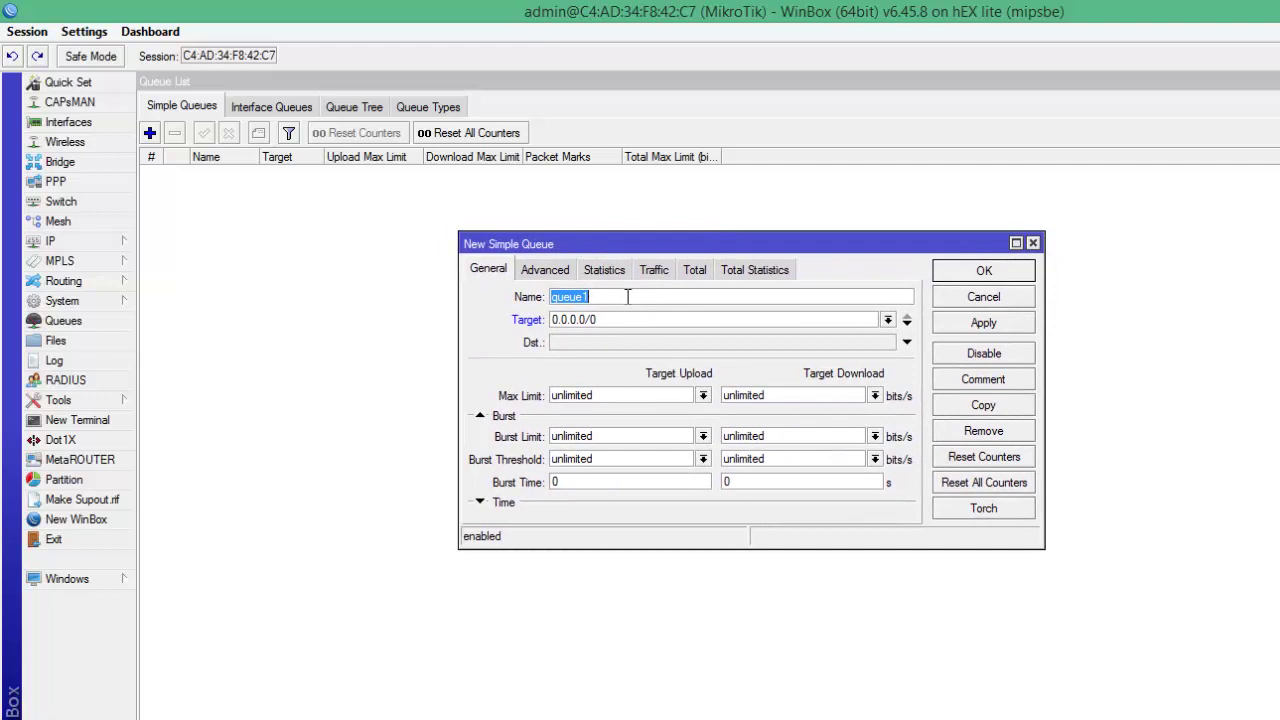
pyautogui.write('LAPTOP')
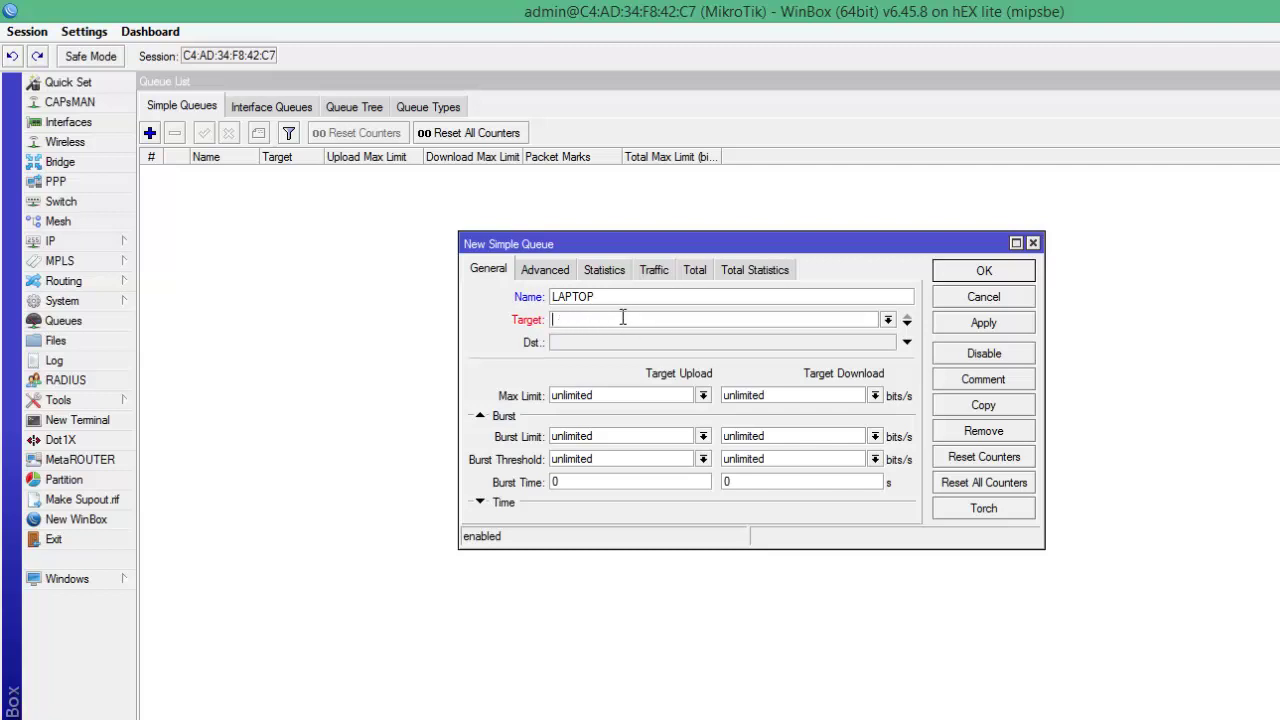
pyautogui.click(622, 318)
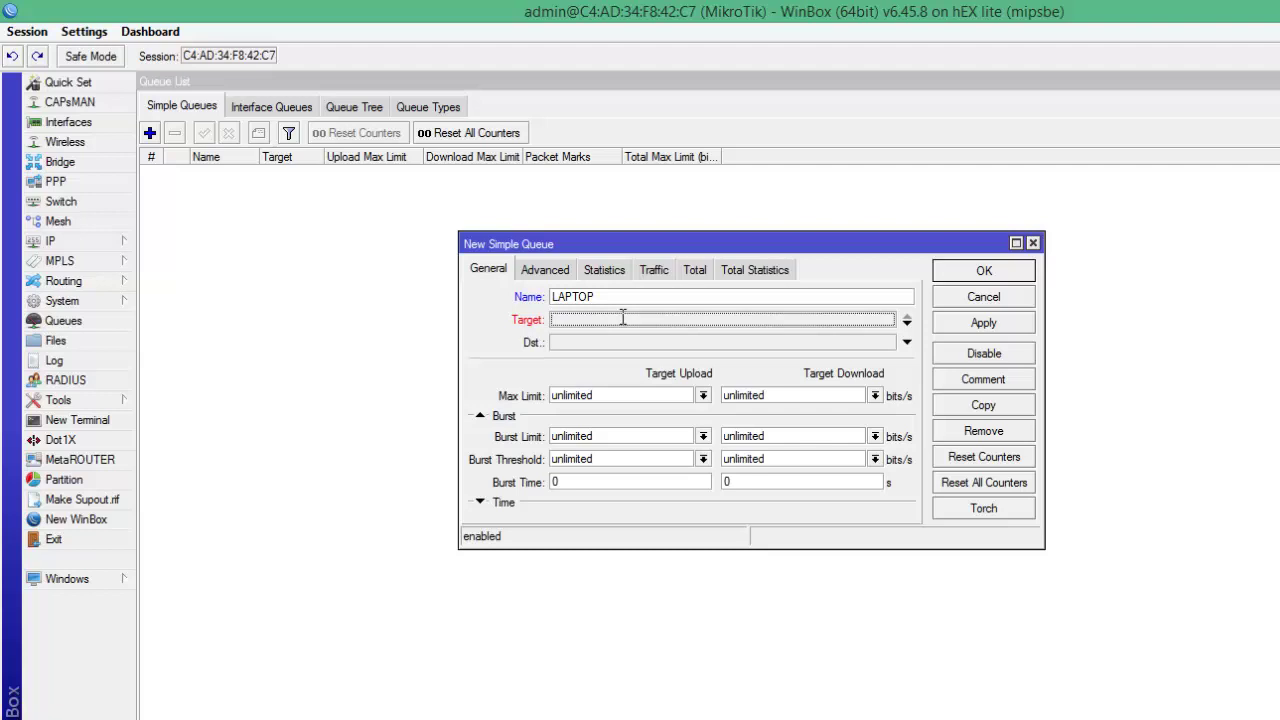
pyautogui.write('192.168.88.254')
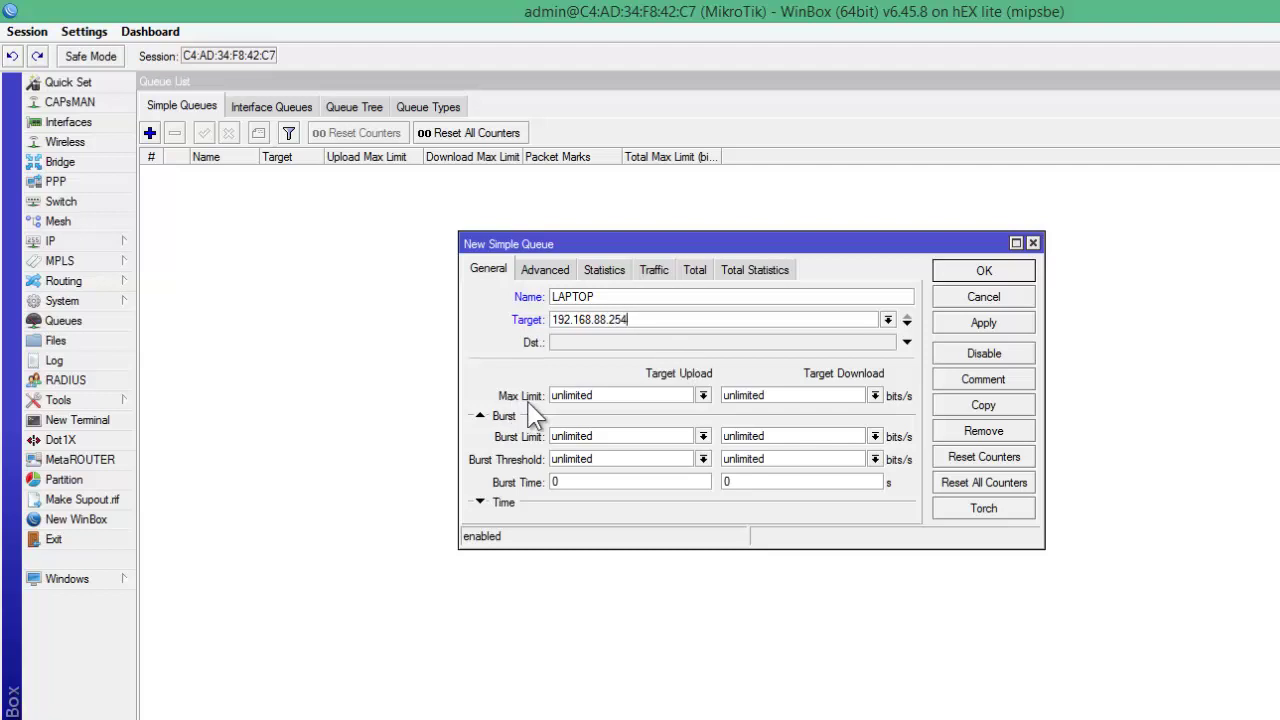
# - Set the queue's upload and download max limits to 5M, save it, and widen the list's Target and Upload Max Limit columns
pyautogui.click(703, 396)
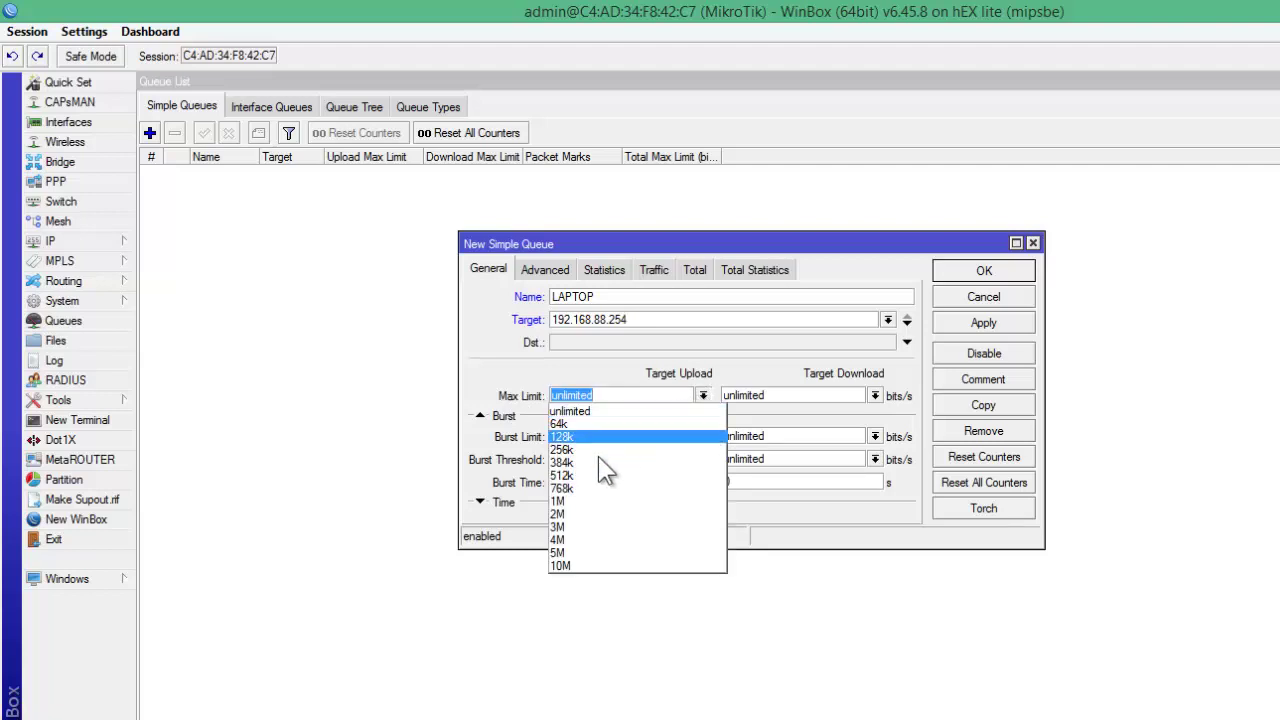
pyautogui.click(572, 553)
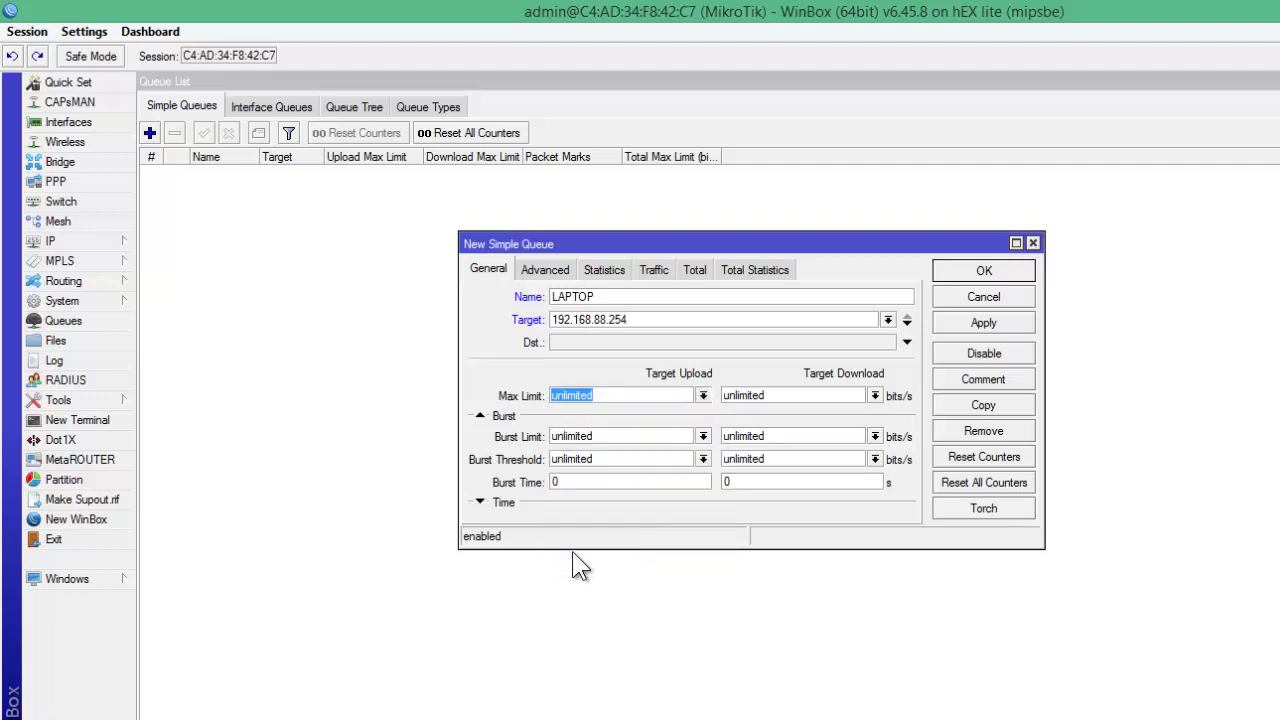
pyautogui.click(875, 396)
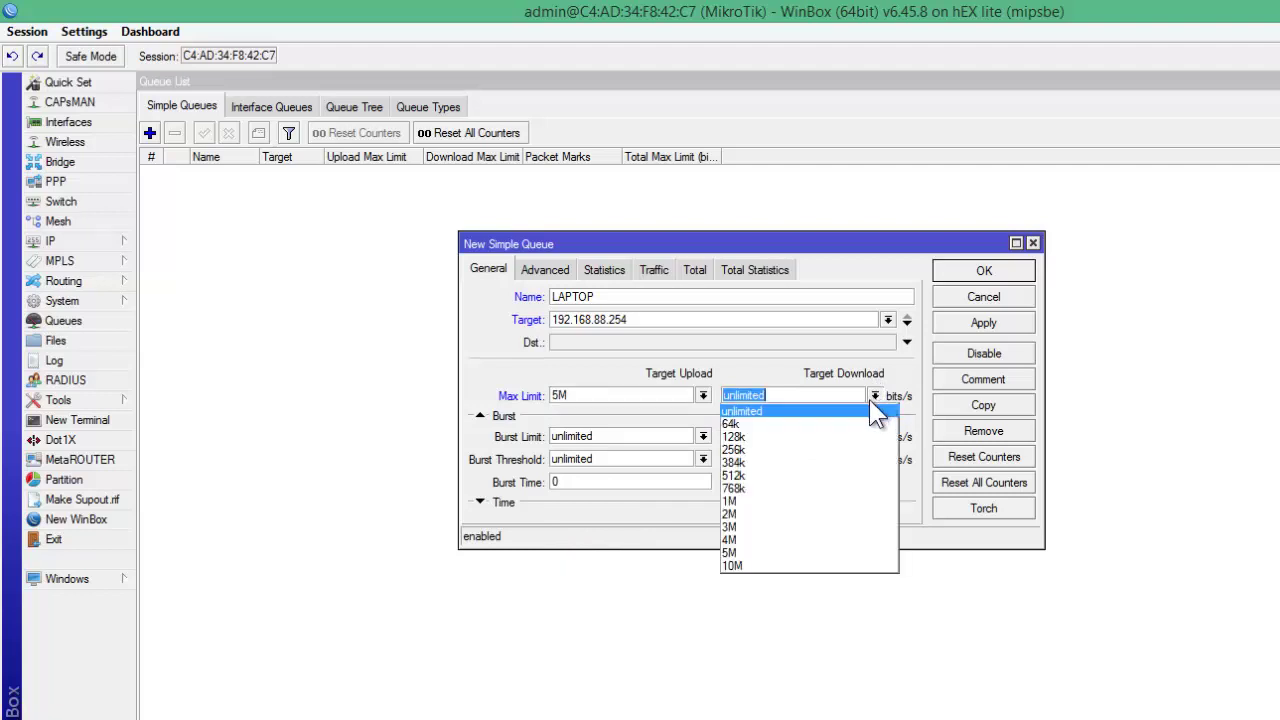
pyautogui.click(754, 553)
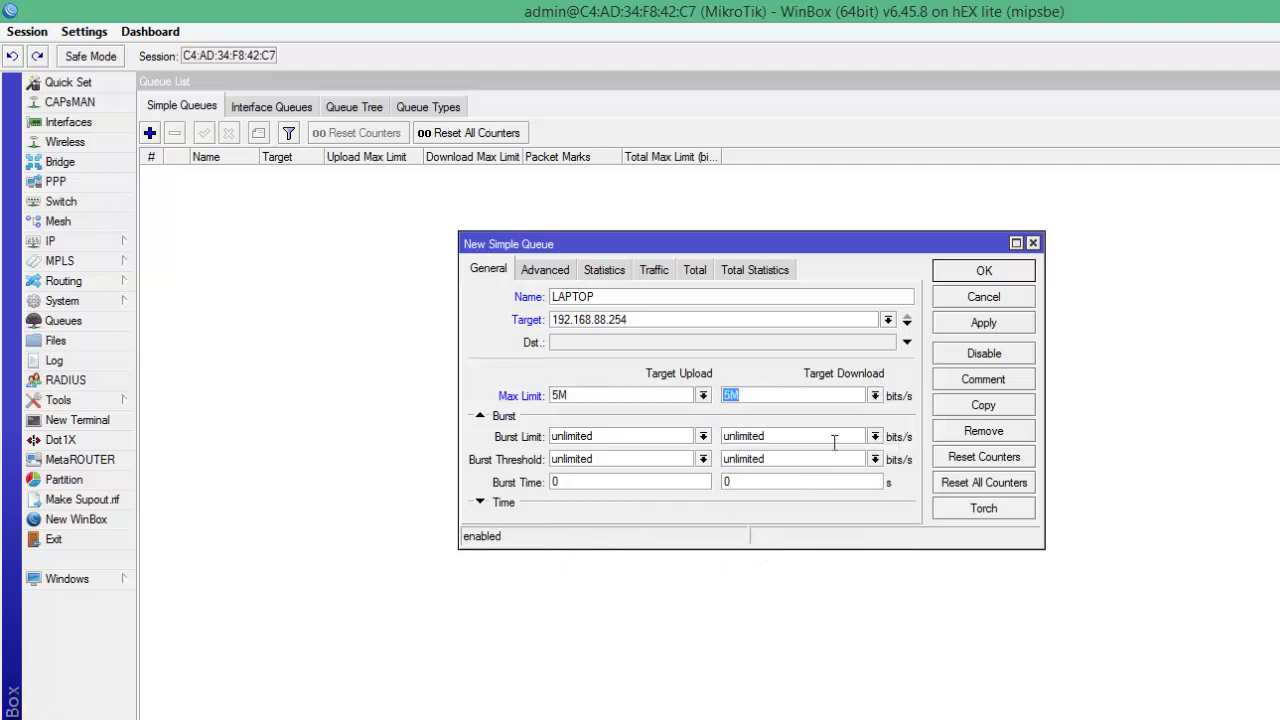
pyautogui.click(974, 326)
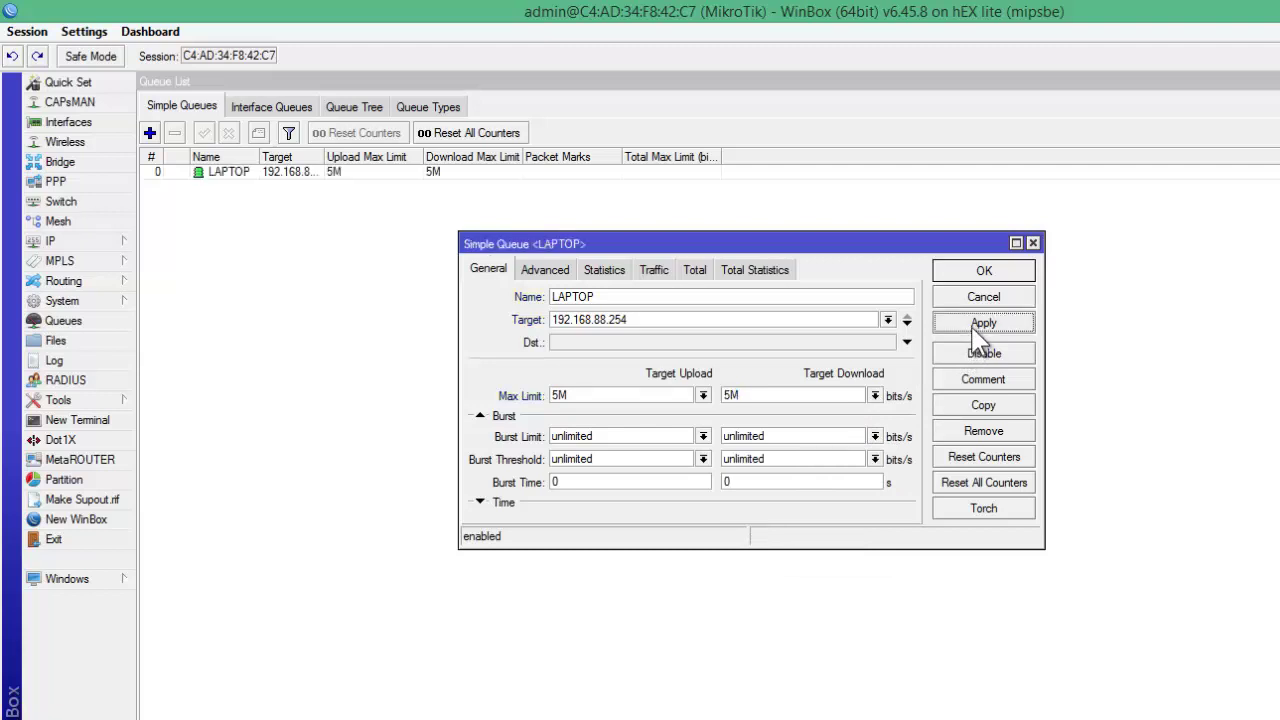
pyautogui.click(980, 272)
pyautogui.moveTo(423, 157); pyautogui.dragTo(551, 157)
pyautogui.moveTo(323, 157); pyautogui.dragTo(486, 157)
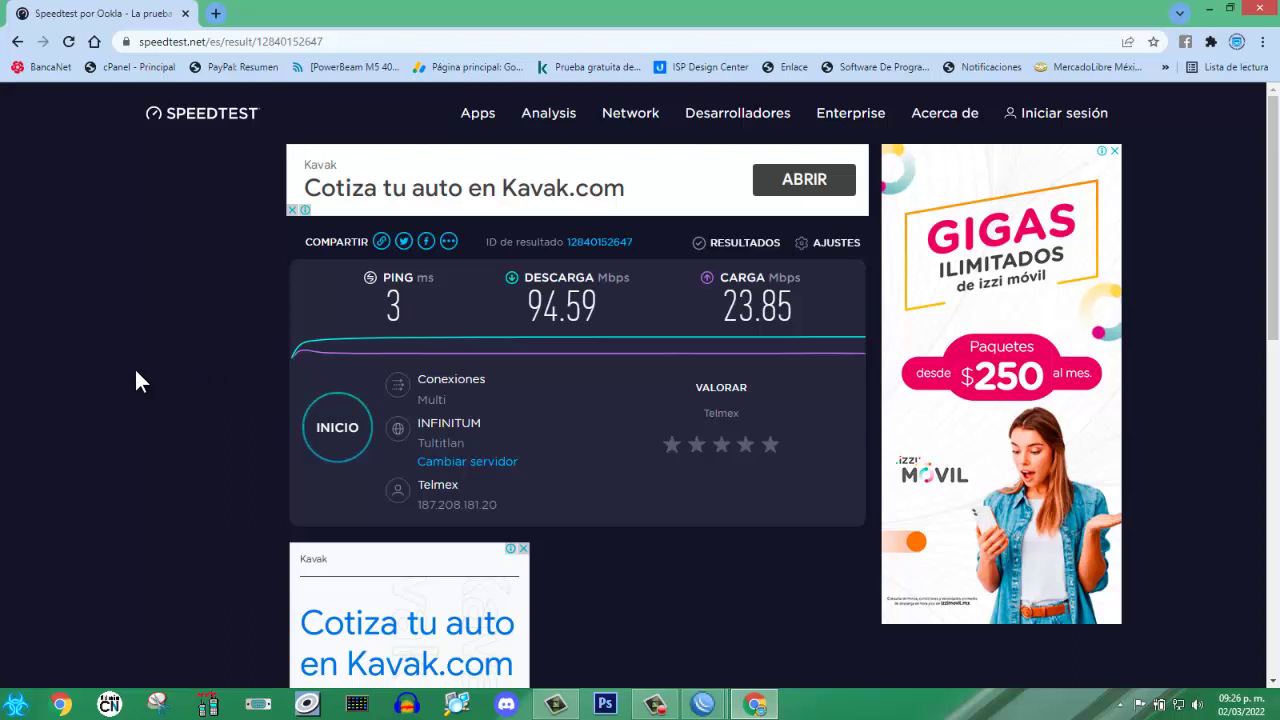
# - Run the internet speed test on Speedtest por Ookla in Chrome with the 5M queue active, and return to WinBox
pyautogui.click(334, 428)
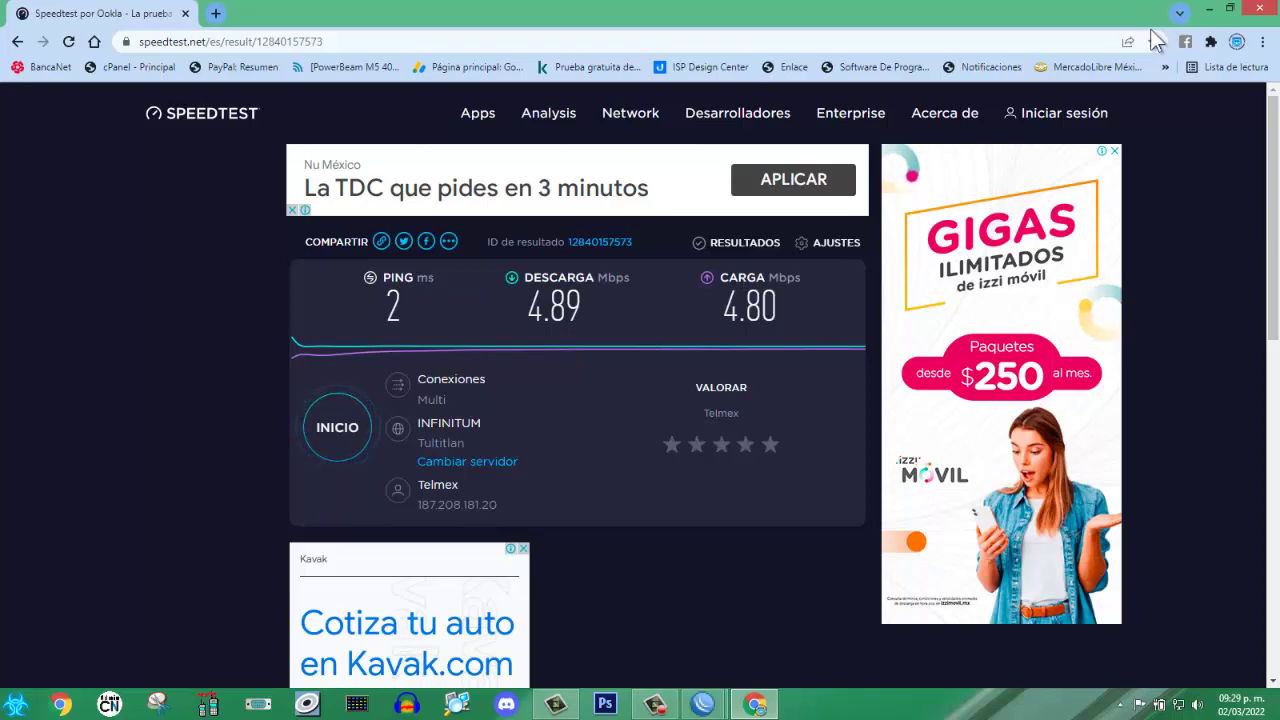
pyautogui.click(1208, 12)
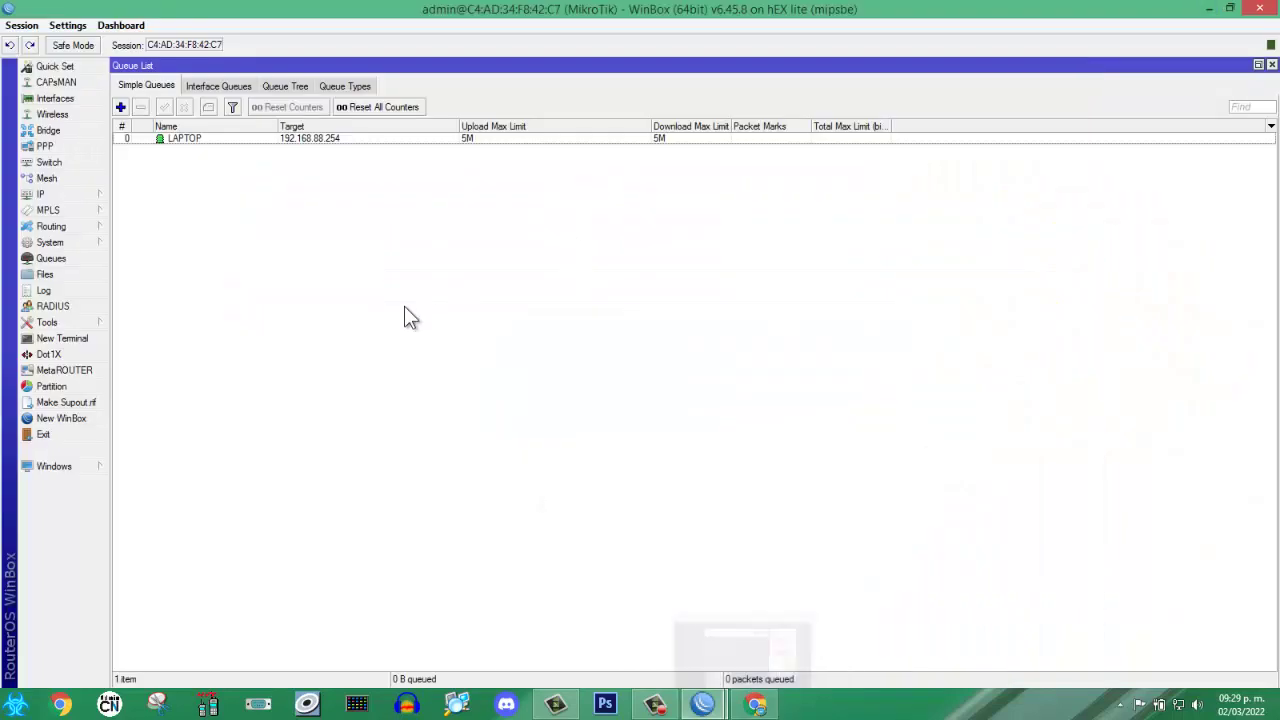
# - Change the LAPTOP queue's upload and download max limits to 10M and save the queue
pyautogui.doubleClick(310, 139)
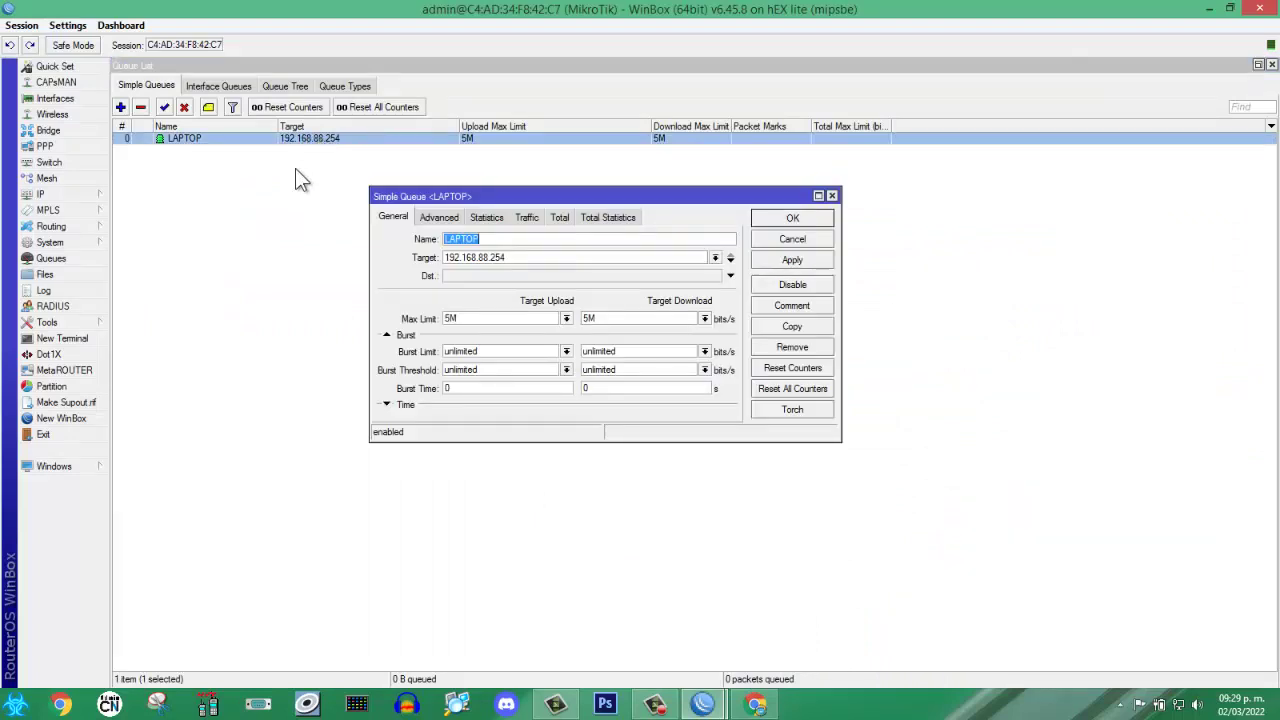
pyautogui.click(566, 318)
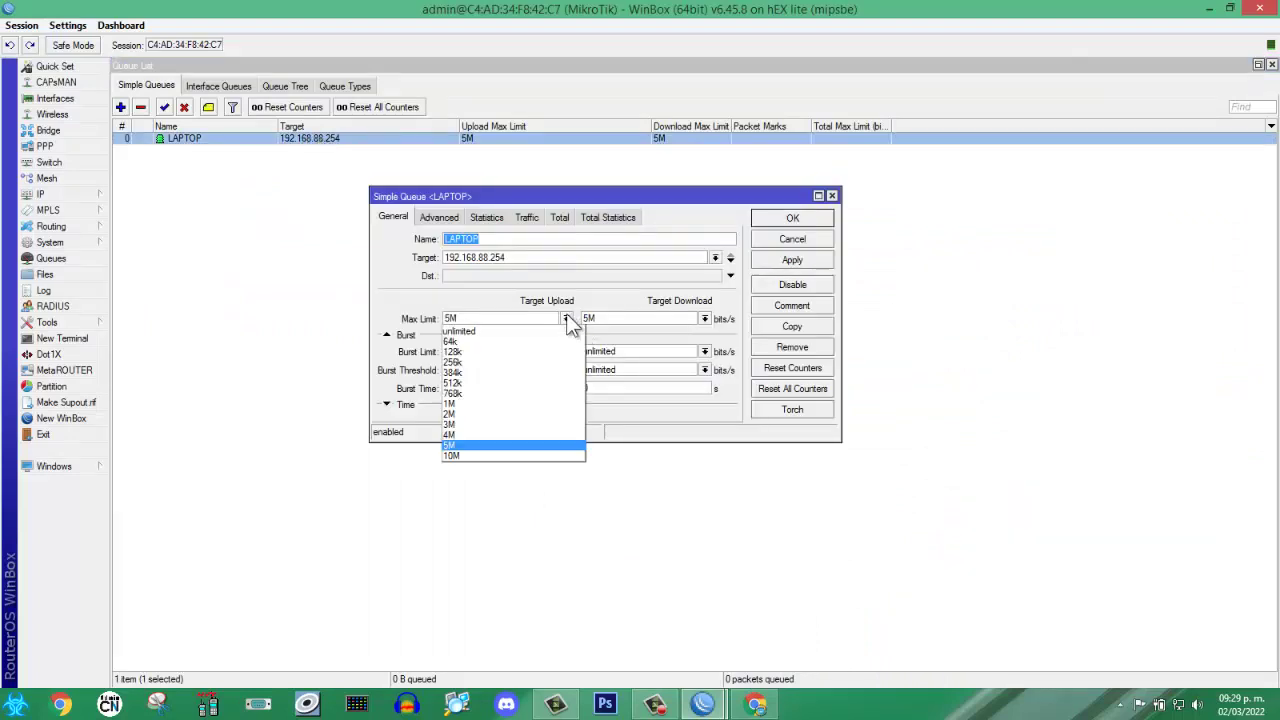
pyautogui.click(486, 457)
pyautogui.click(704, 318)
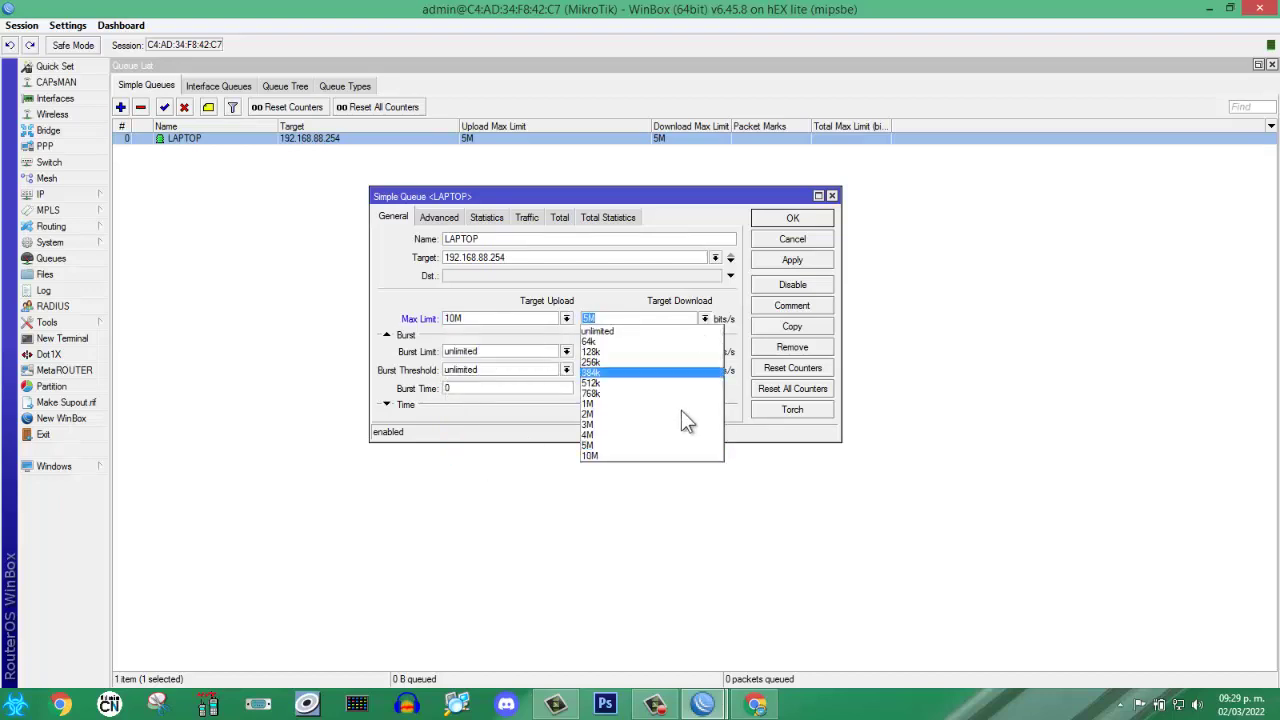
pyautogui.click(662, 453)
pyautogui.click(790, 261)
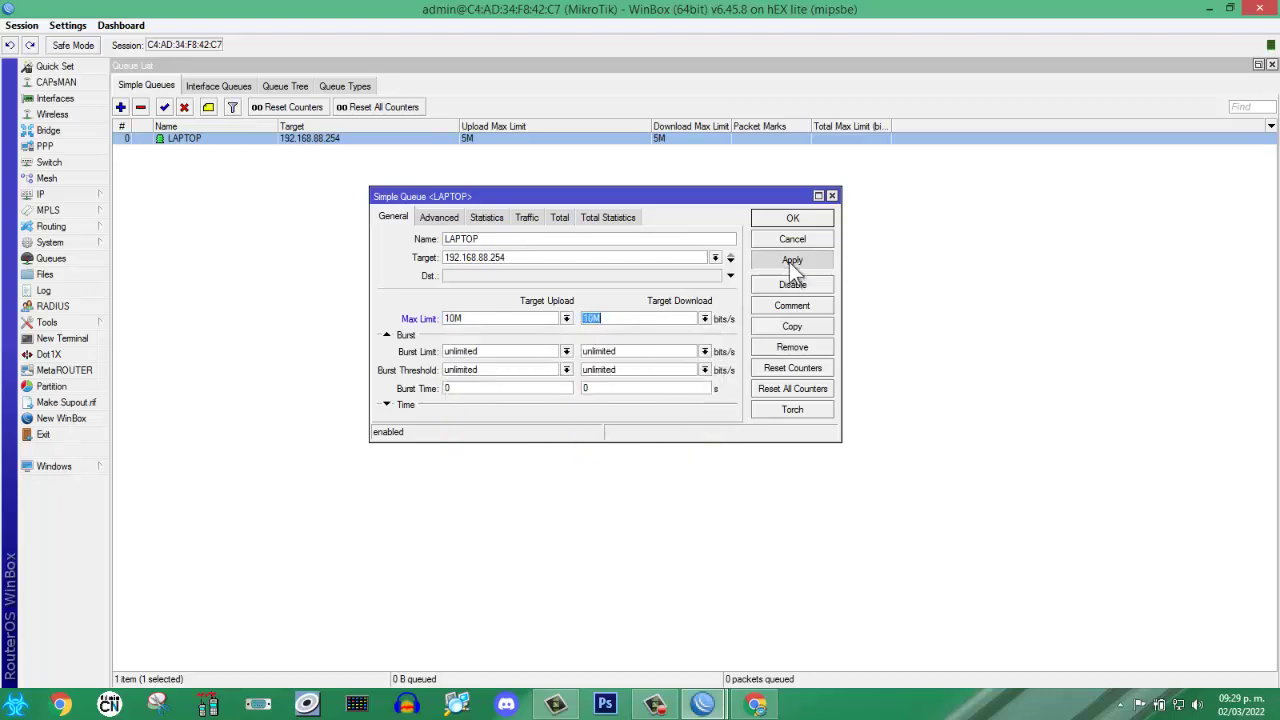
pyautogui.click(787, 219)
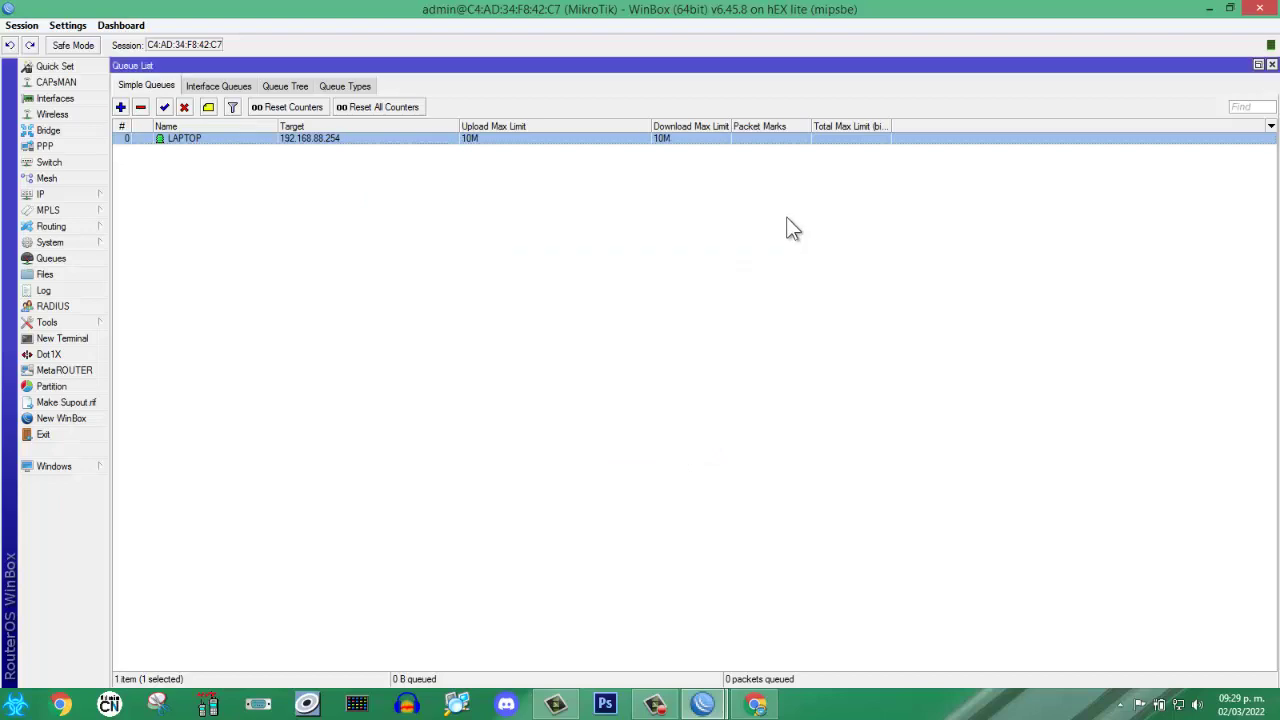
pyautogui.click(782, 231)
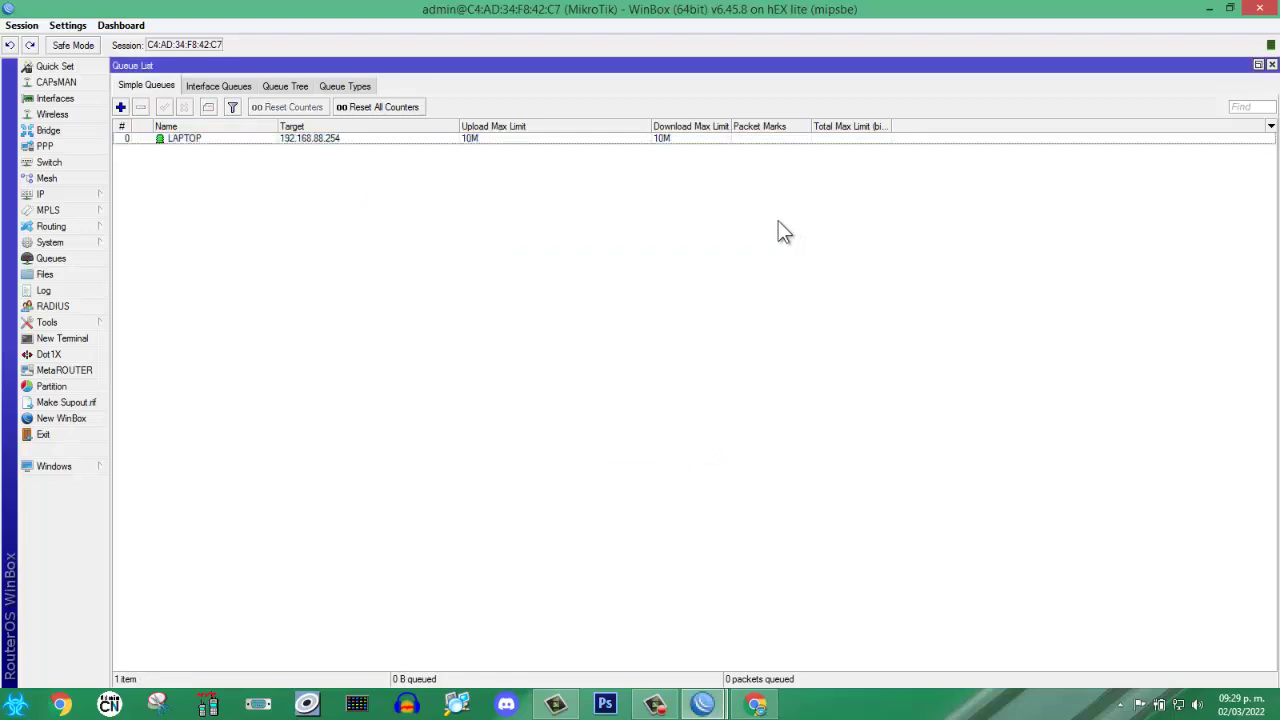
# - Switch to Chrome, repeat the Speedtest por Ookla measurement under the 10M limits, and return to the Queue List in WinBox
pyautogui.click(756, 704)
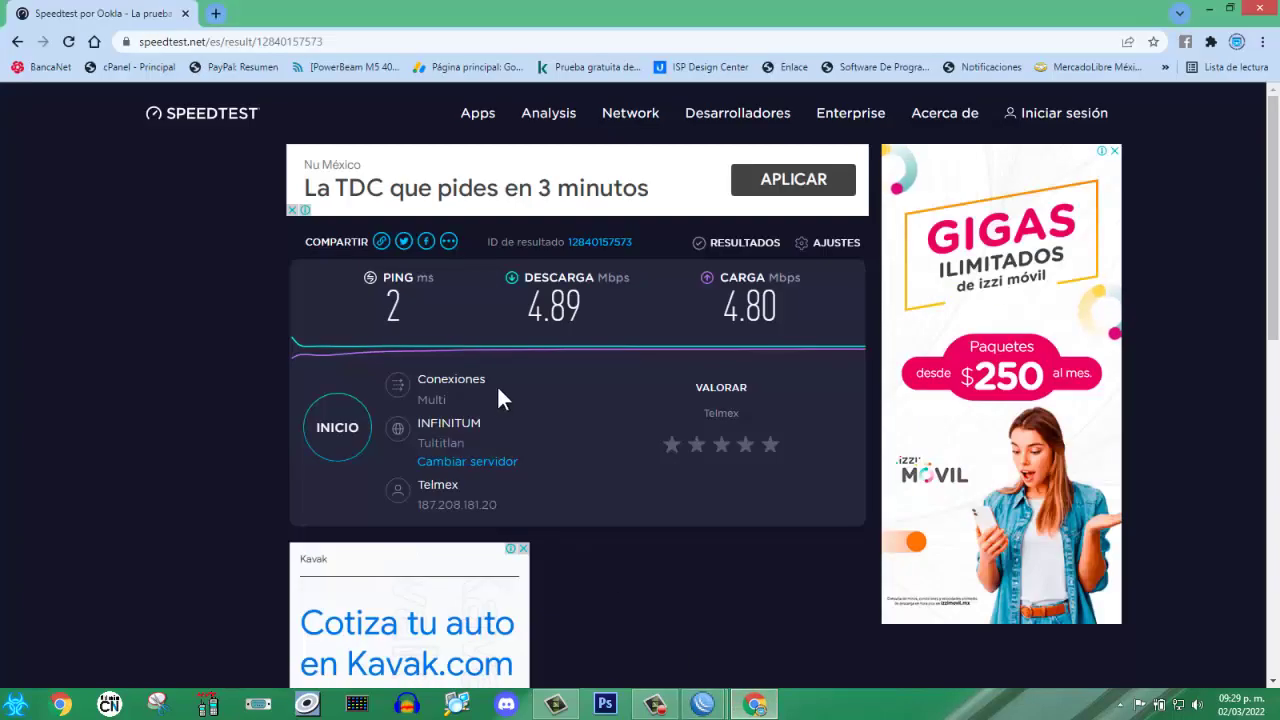
pyautogui.click(337, 430)
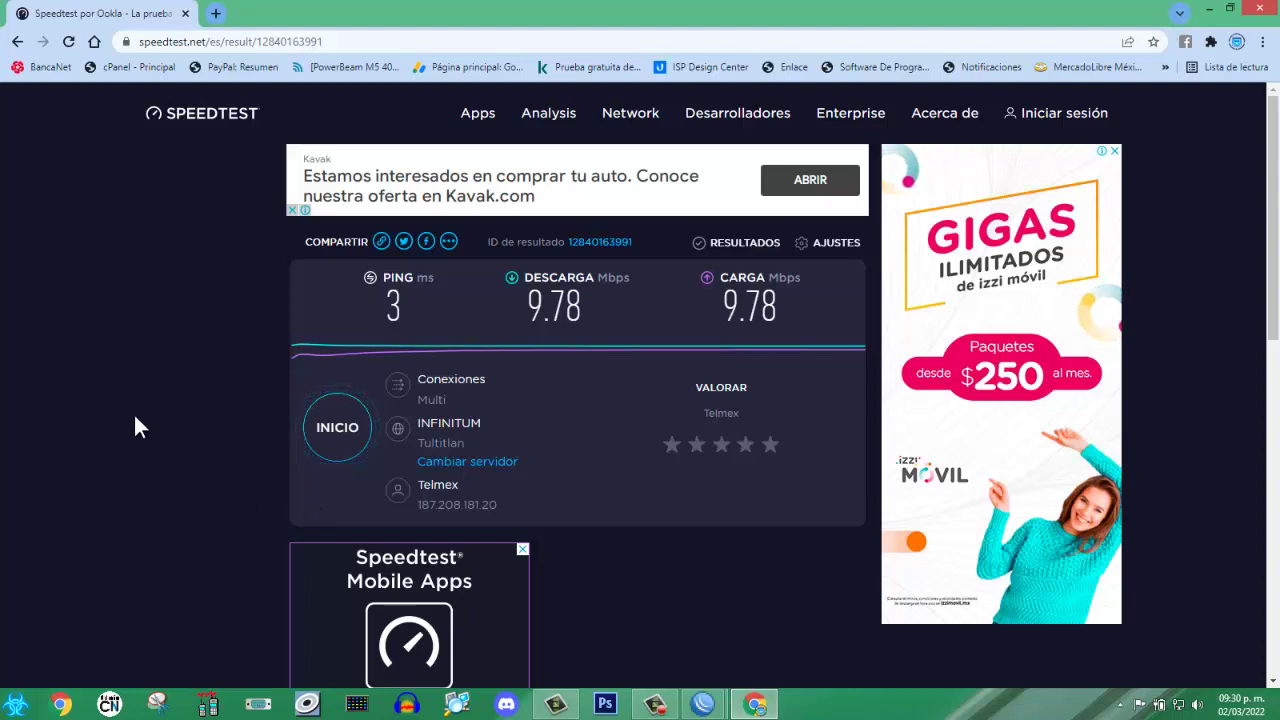
pyautogui.click(1209, 12)
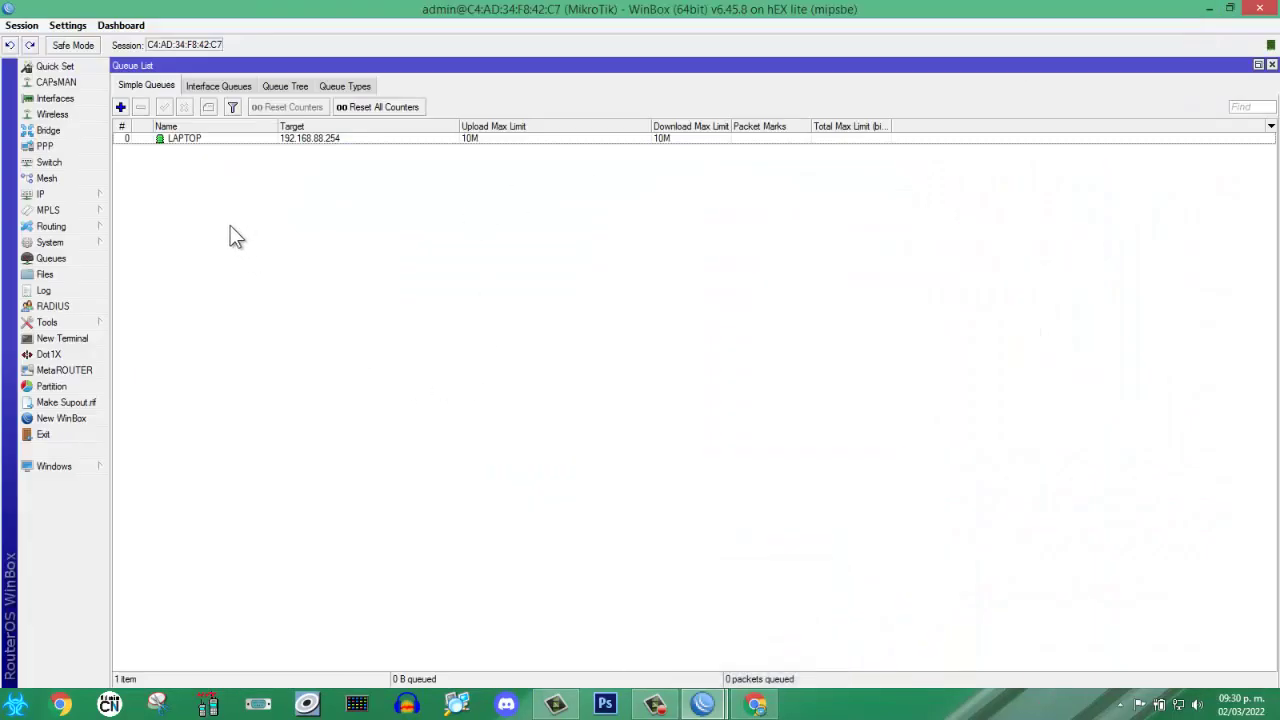
# - Close the Queue List and the router's WinBox session, and switch to the speed test page in Chrome
pyautogui.click(1271, 64)
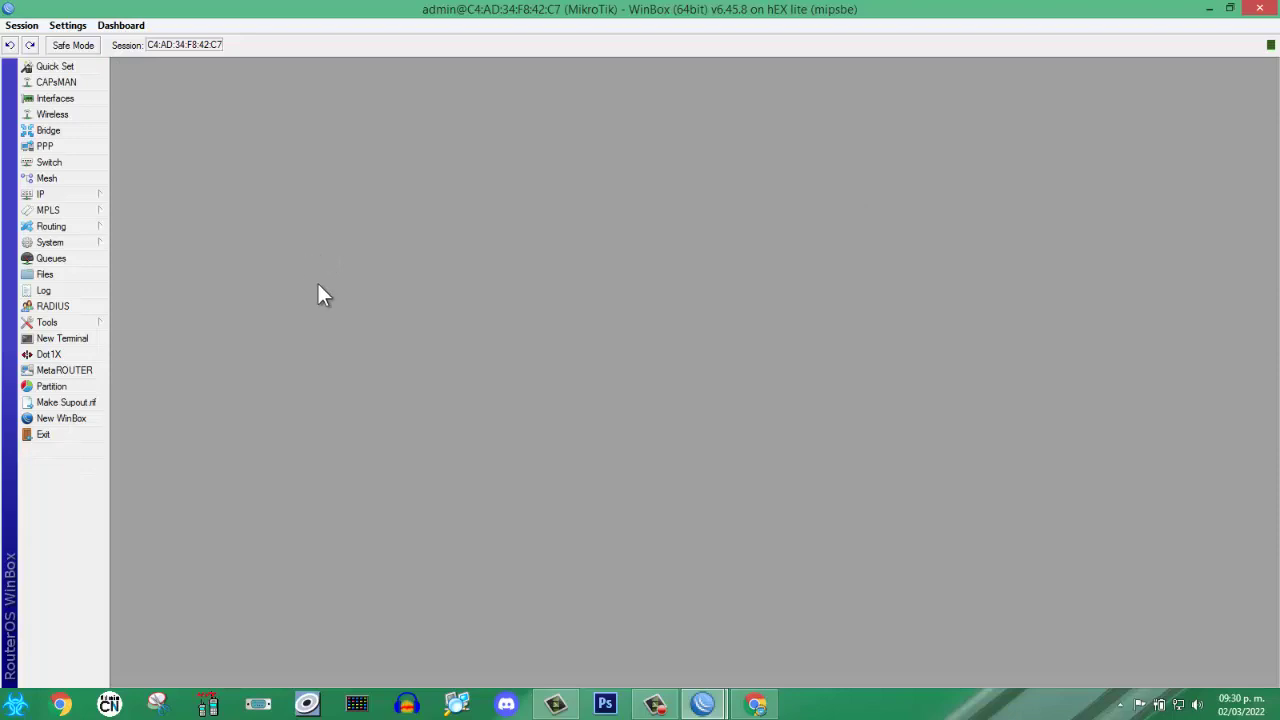
pyautogui.click(1270, 9)
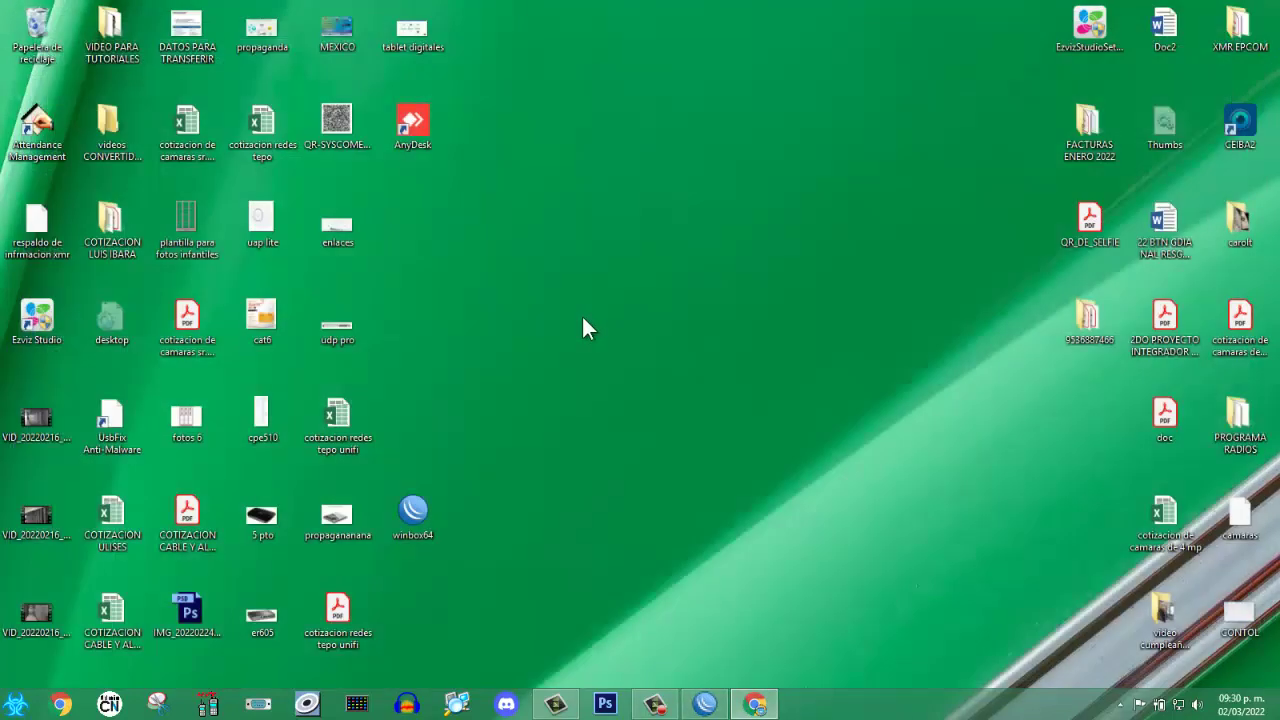
pyautogui.click(757, 705)
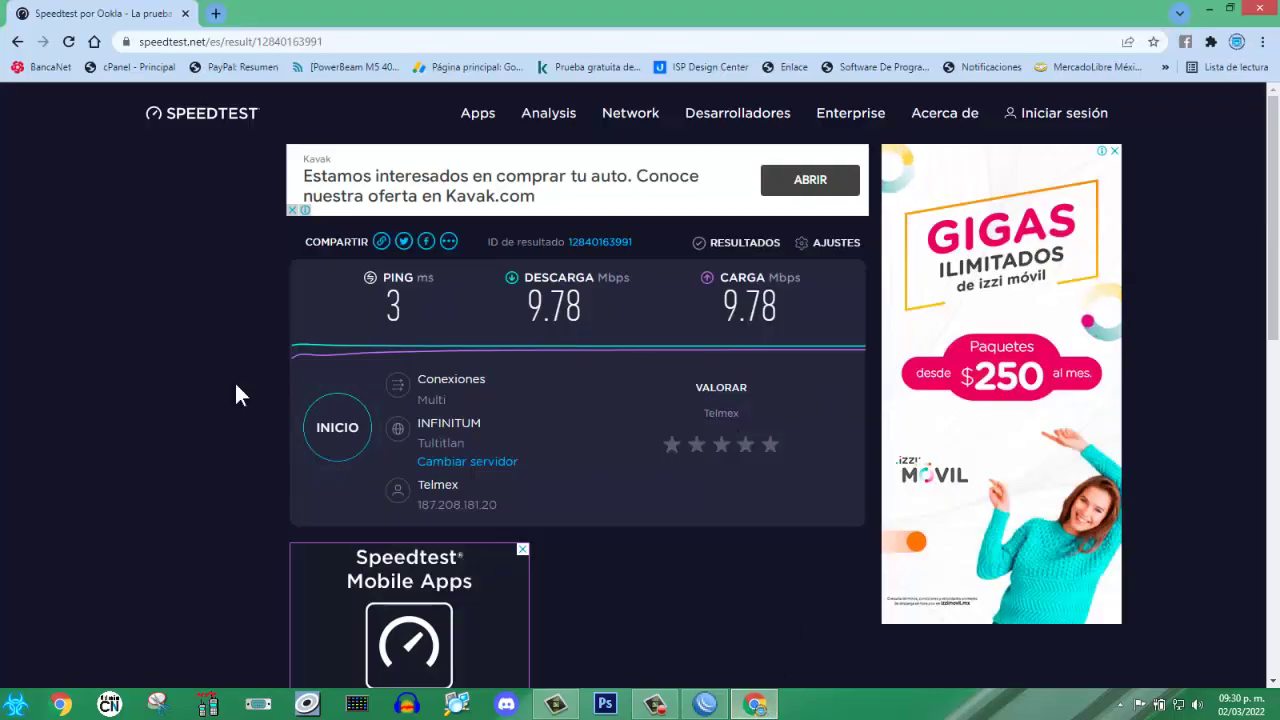